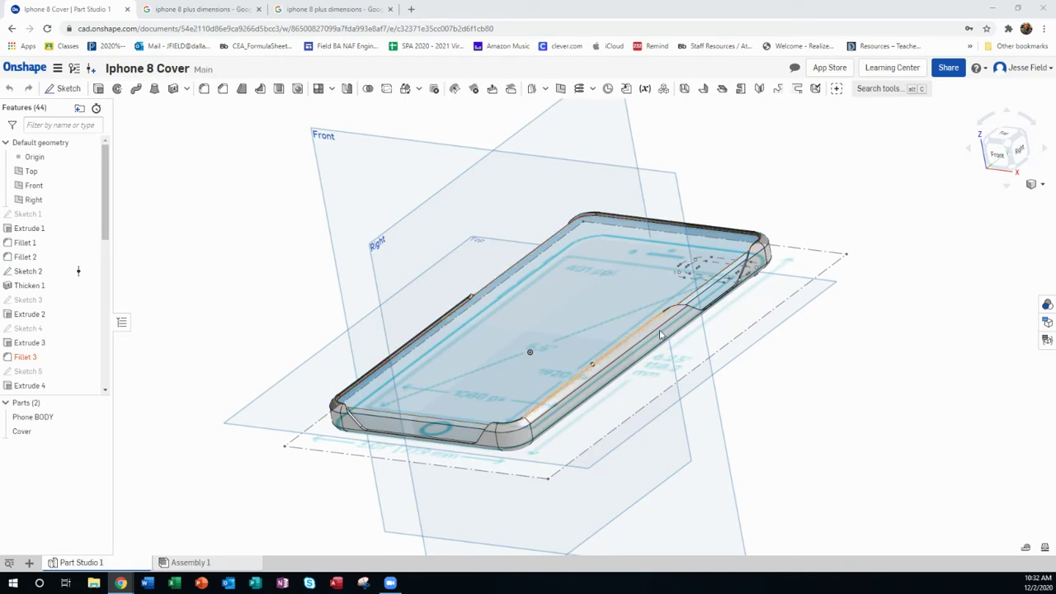
# Examine the finished phone case model by highlighting the Phone BODY and Cover parts one after the other.
pyautogui.moveTo(578, 374); pyautogui.dragTo(693, 367, button='right')
pyautogui.click(36, 418)
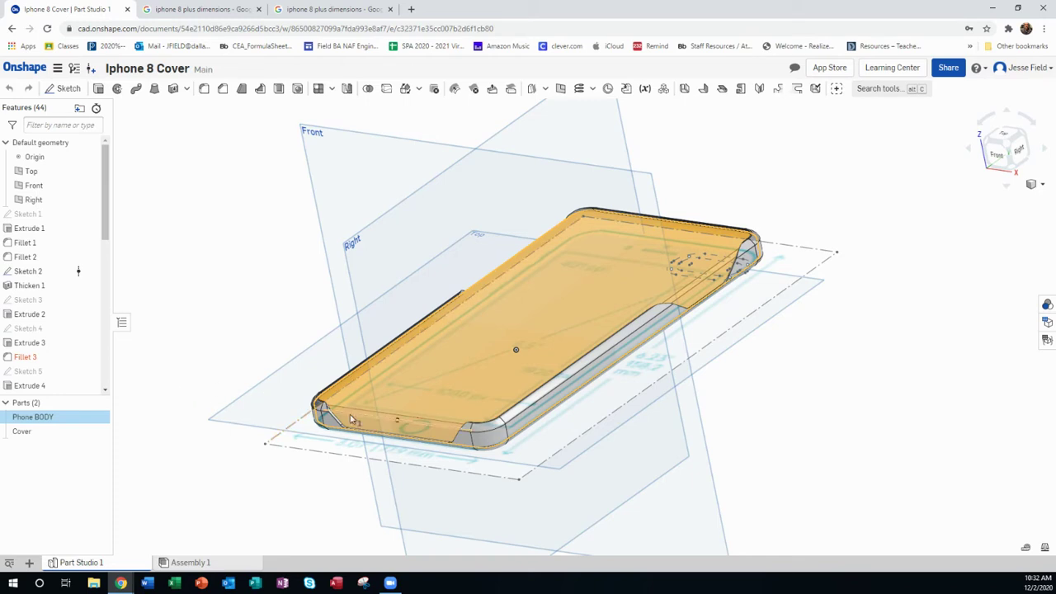
pyautogui.click(213, 264)
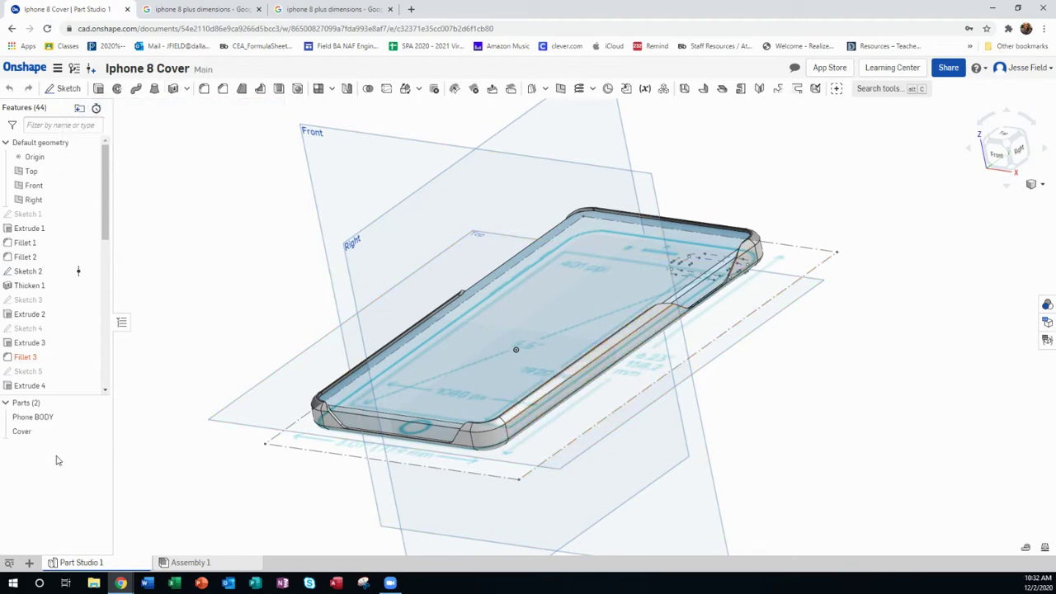
pyautogui.click(29, 431)
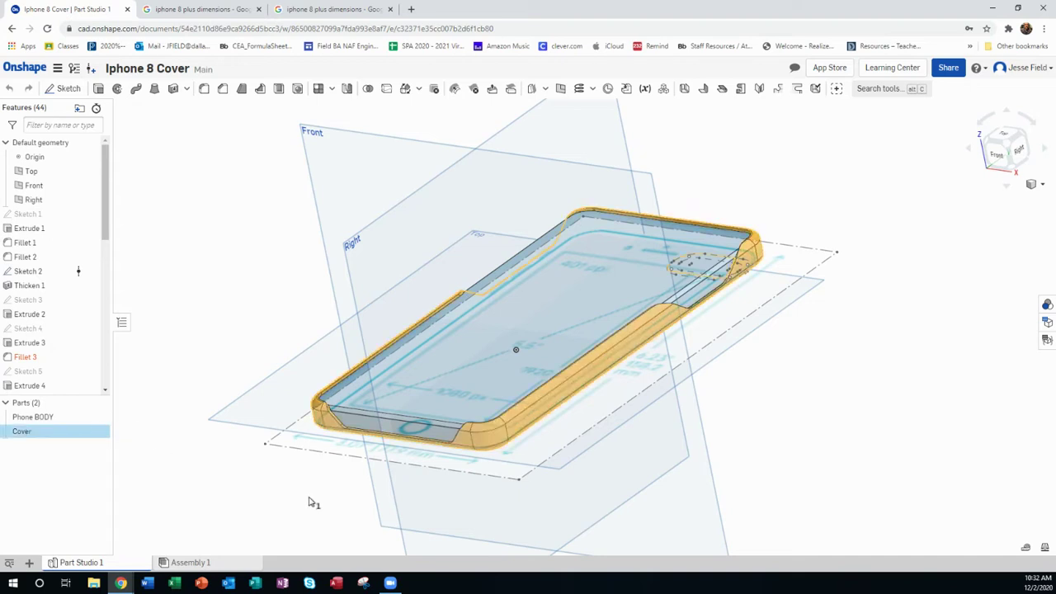
pyautogui.click(203, 505)
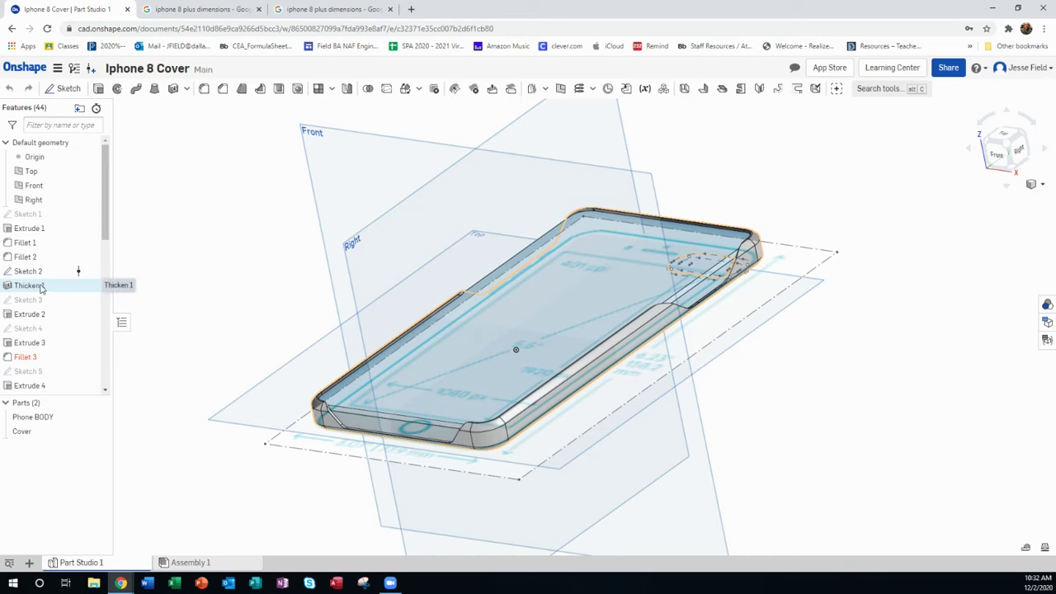
pyautogui.moveTo(527, 423); pyautogui.dragTo(761, 338, button='right')
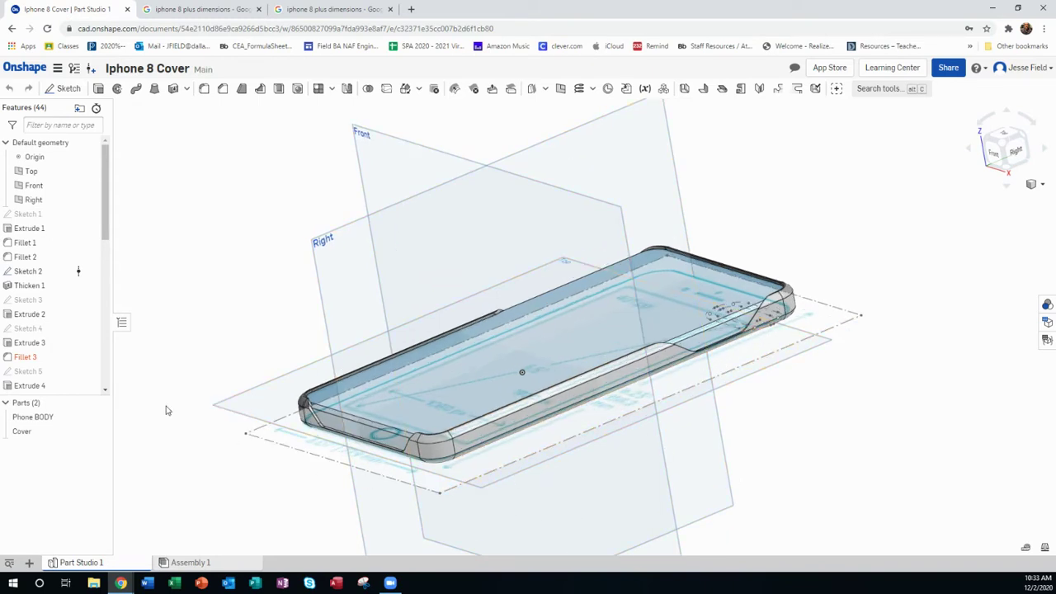
# Look up the iPhone 8 Plus overall dimensions in the Google search results and highlight the inch values.
pyautogui.click(204, 10)
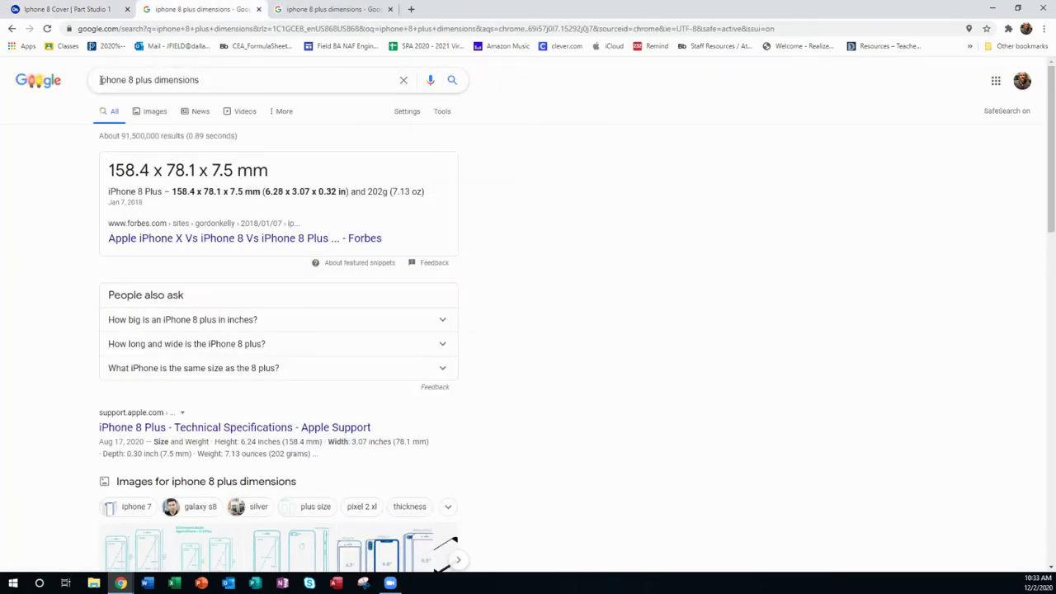
pyautogui.moveTo(101, 80); pyautogui.dragTo(158, 83)
pyautogui.click(619, 270)
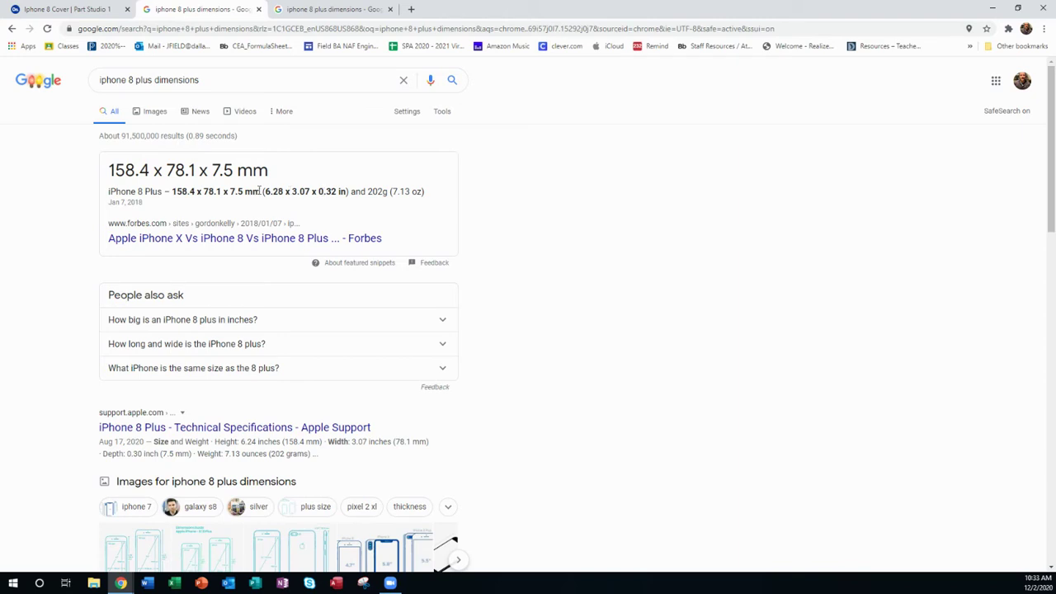
pyautogui.moveTo(266, 191); pyautogui.dragTo(338, 191)
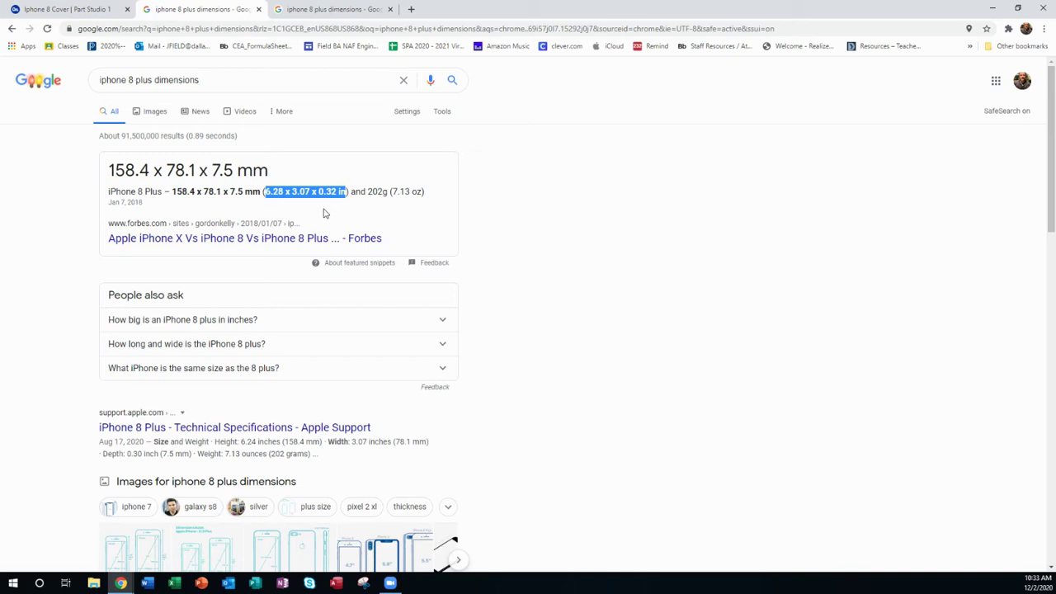
# Show the image results for the iPhone 8 Plus dimensions search and enlarge the first dimensions.com drawing comparing the 8 and 8 Plus.
pyautogui.hotkey('ctrl', 'Tab')
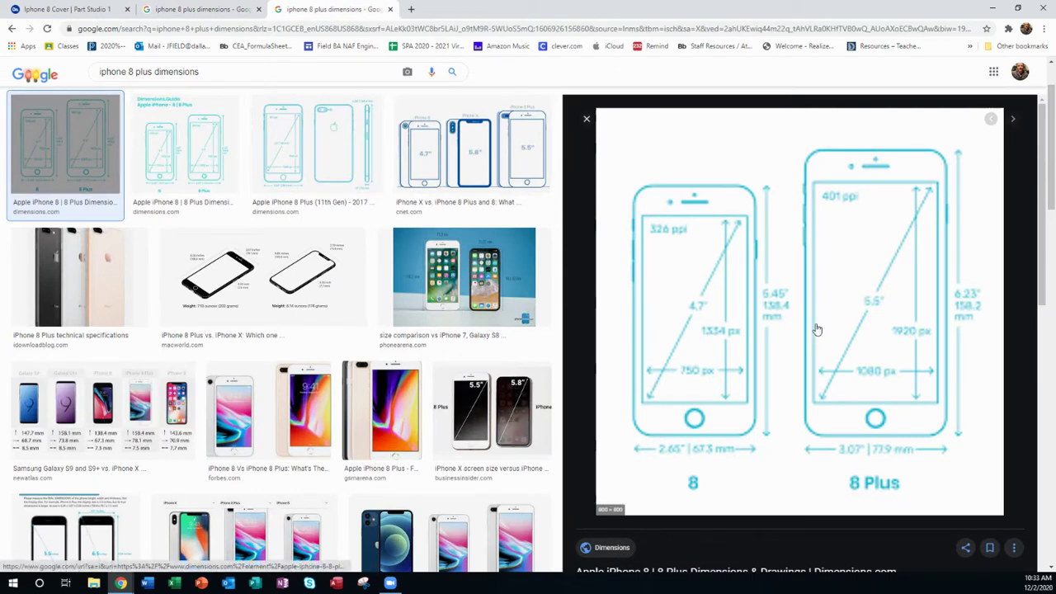
pyautogui.rightClick(764, 313)
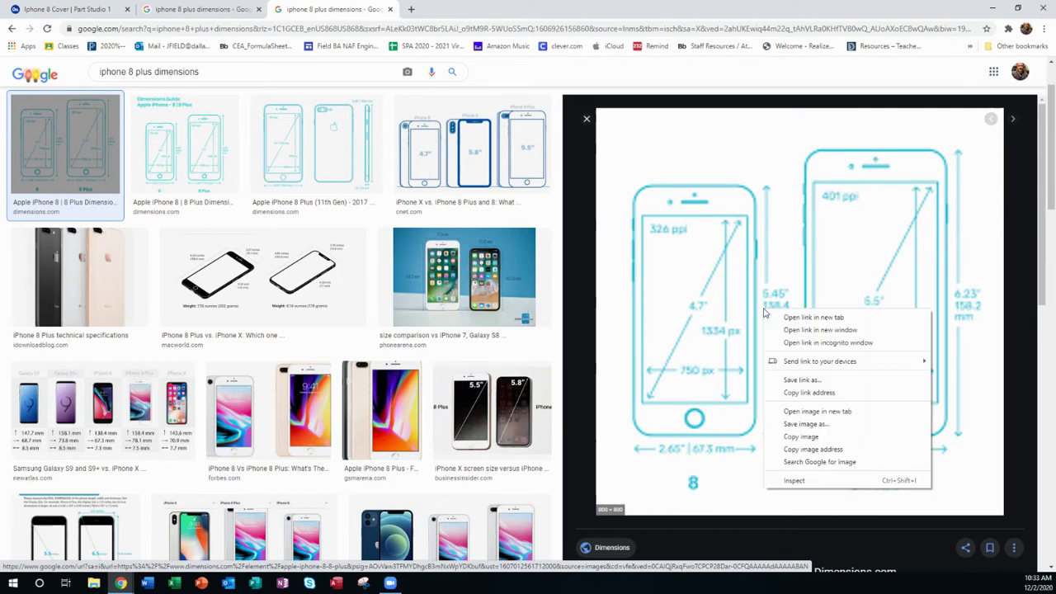
pyautogui.click(170, 9)
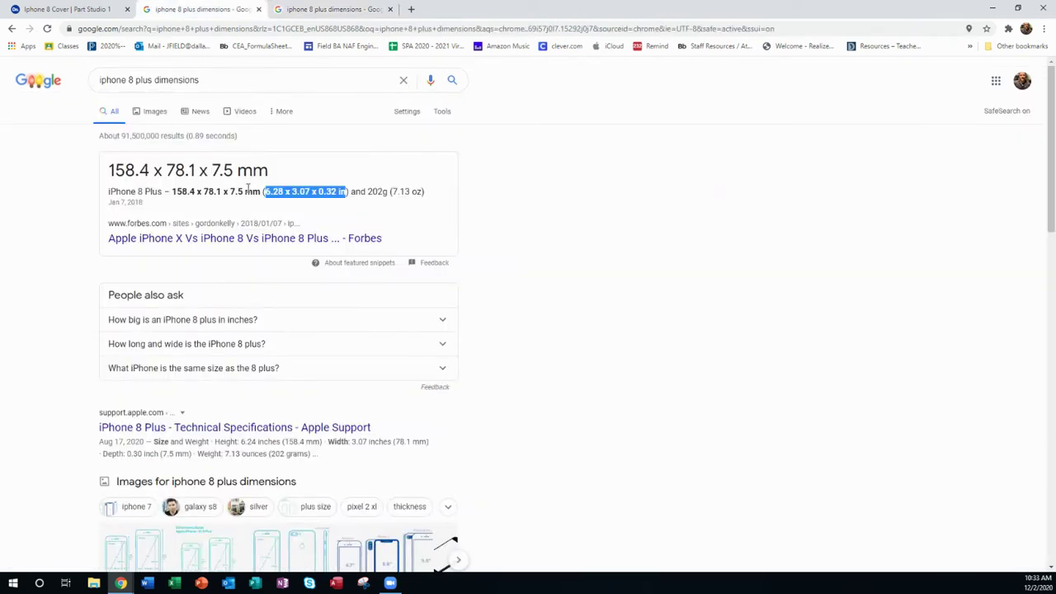
pyautogui.click(155, 111)
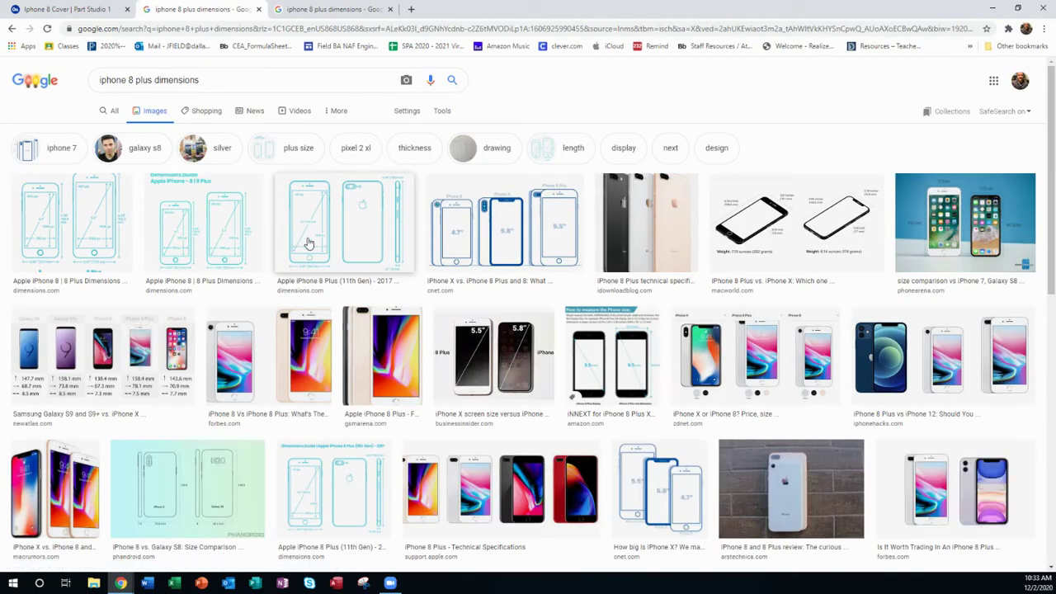
pyautogui.click(75, 235)
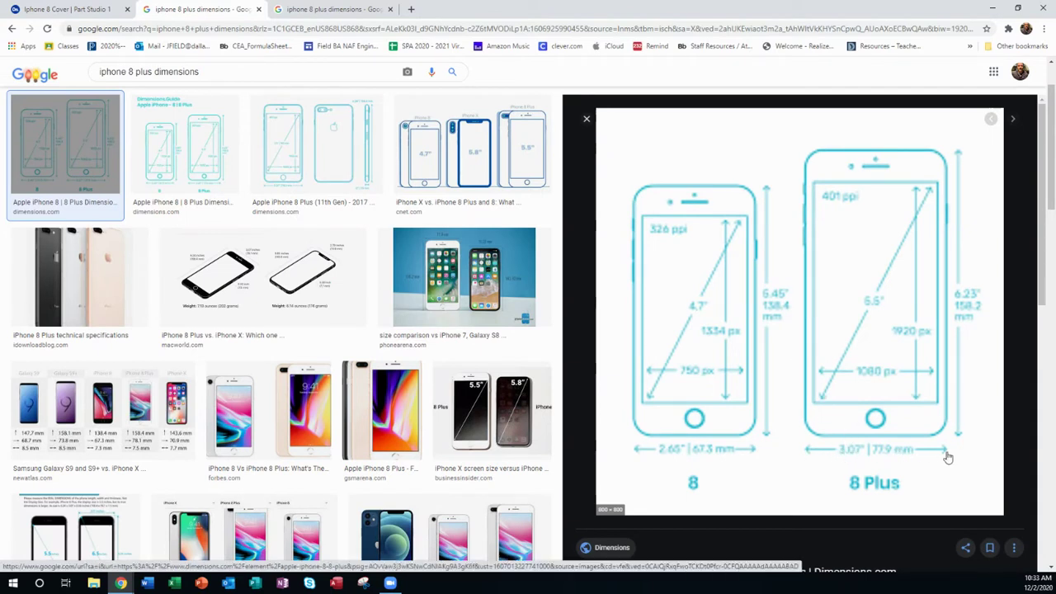
pyautogui.rightClick(855, 324)
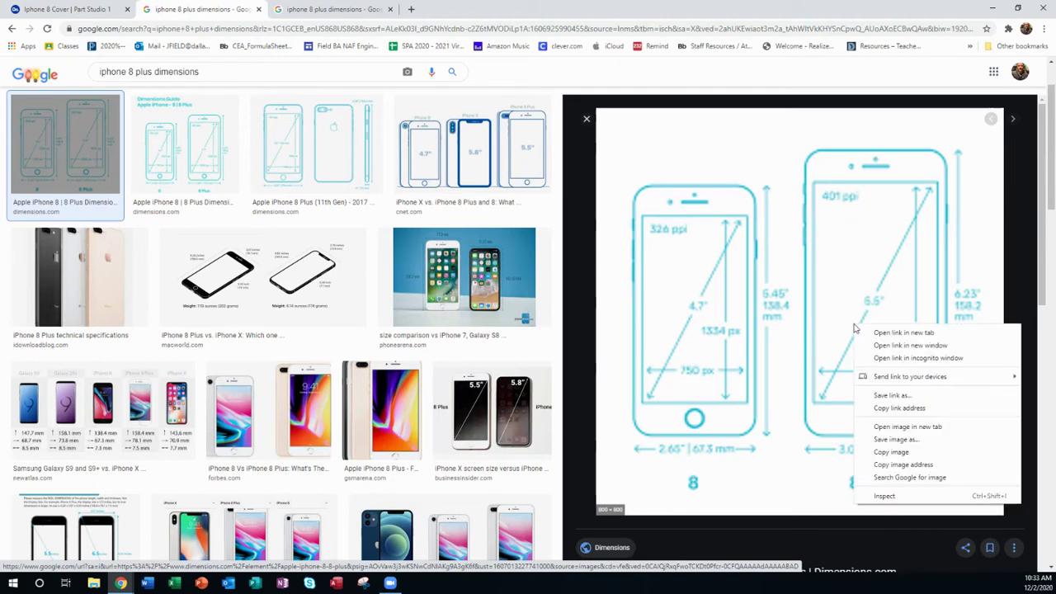
pyautogui.click(906, 441)
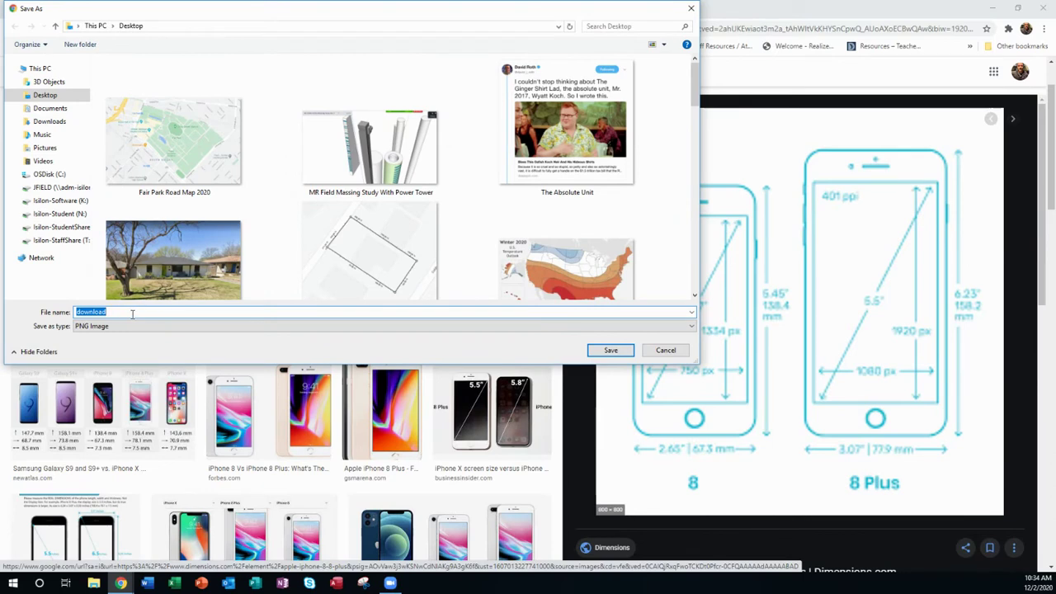
pyautogui.scroll(-5, 373, 236)
pyautogui.scroll(3, 373, 235)
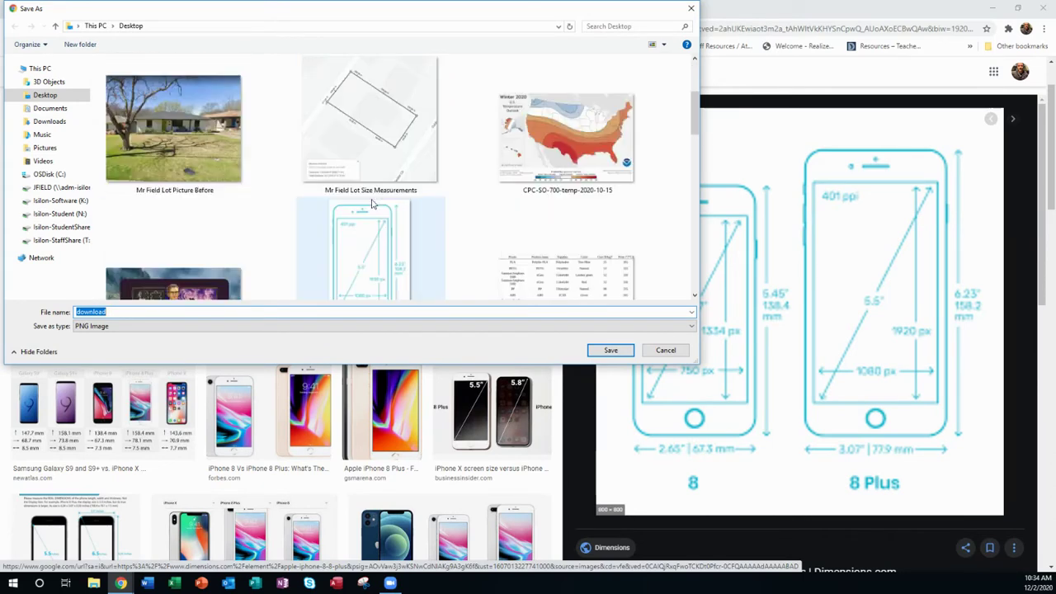
pyautogui.click(666, 350)
# Switch back to the Onshape model and examine the cover's side cutouts, corners and bottom opening from several angles.
pyautogui.click(72, 9)
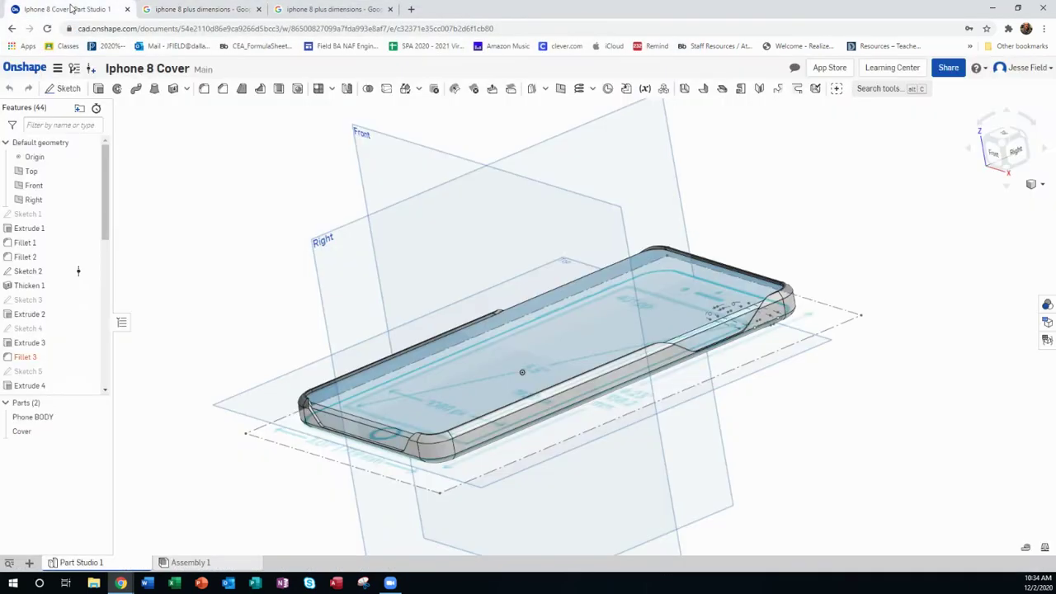
pyautogui.moveTo(503, 455); pyautogui.dragTo(606, 435, button='right')
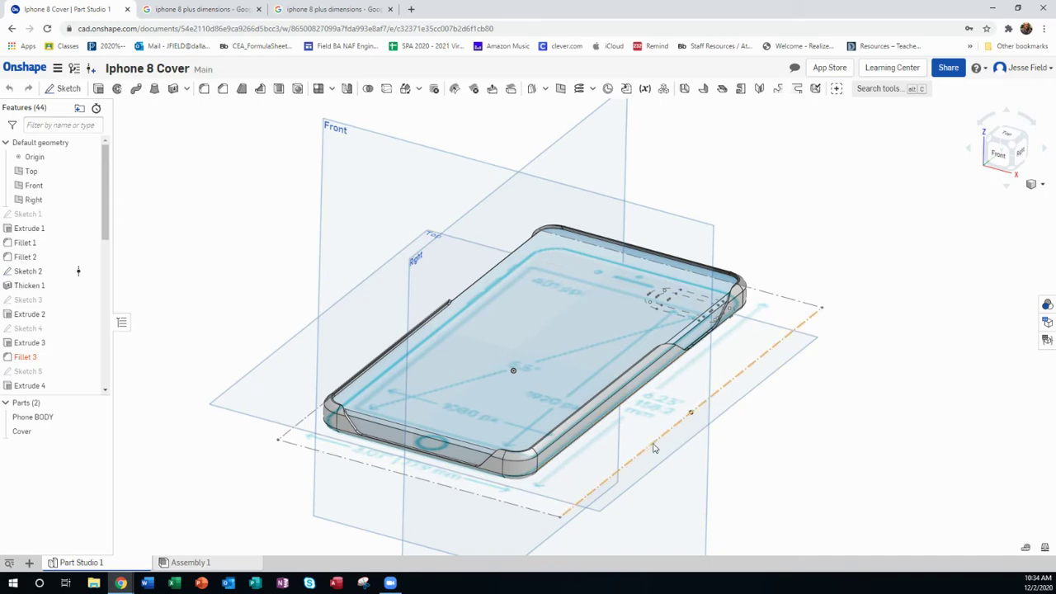
pyautogui.moveTo(714, 399); pyautogui.dragTo(694, 439, button='right')
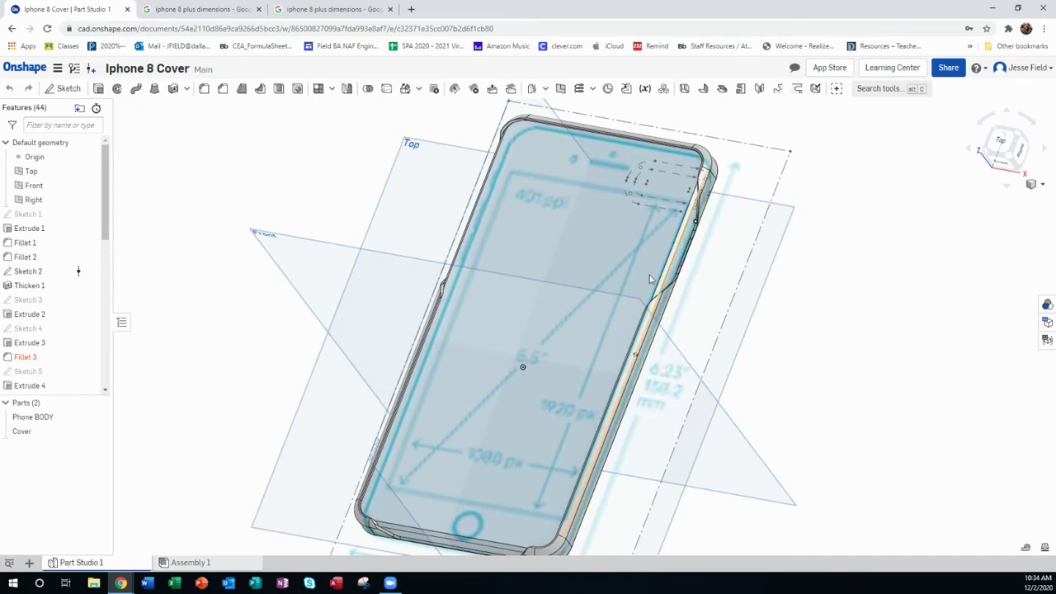
pyautogui.moveTo(600, 334); pyautogui.dragTo(603, 342, button='right')
pyautogui.scroll(5, 415, 223)
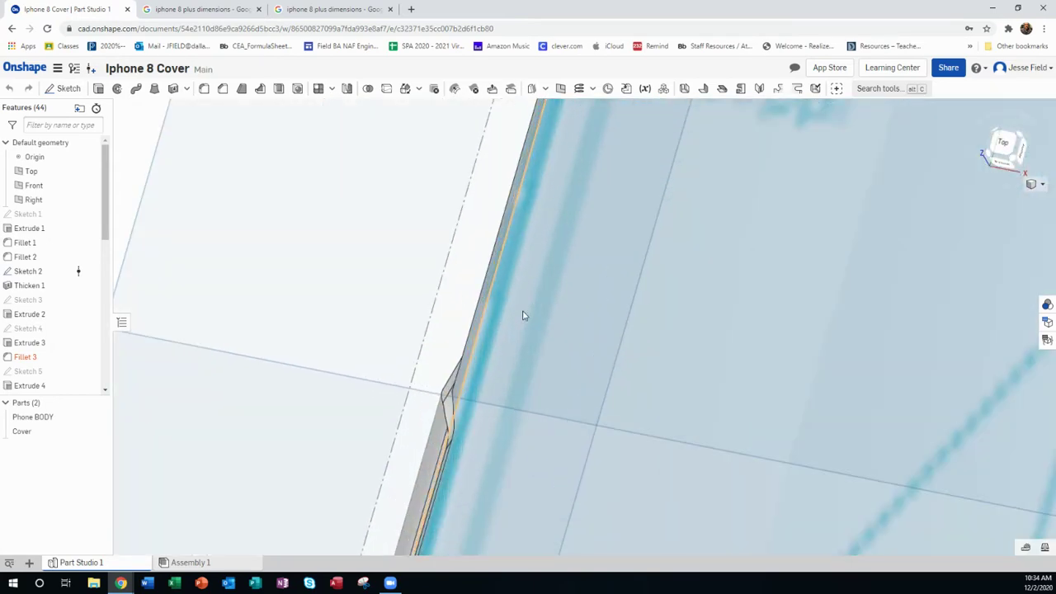
pyautogui.scroll(-5, 523, 316)
pyautogui.moveTo(524, 316); pyautogui.dragTo(510, 248, button='right')
pyautogui.scroll(5, 337, 433)
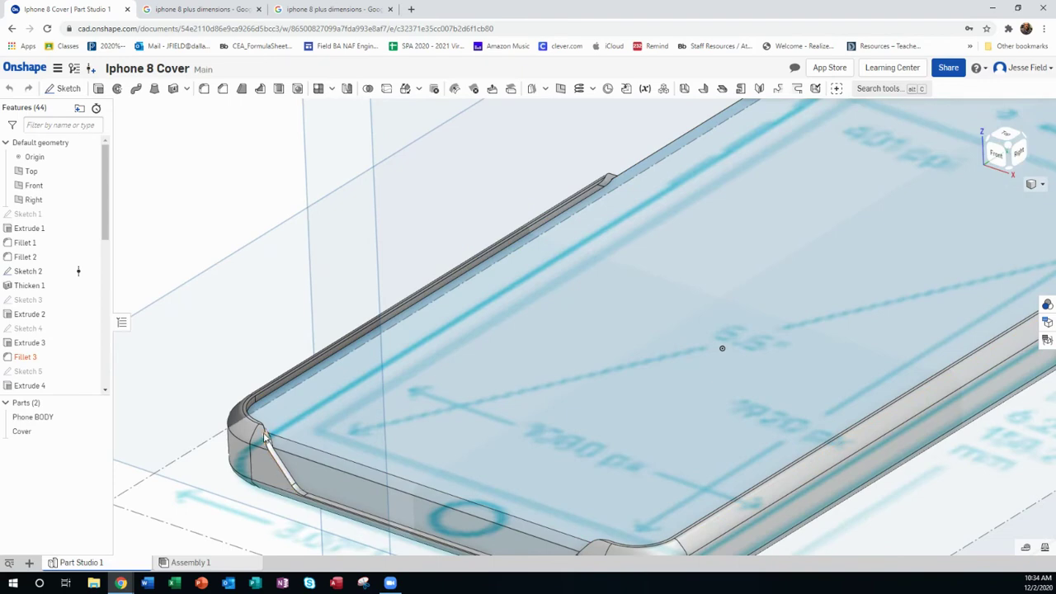
pyautogui.press('f')
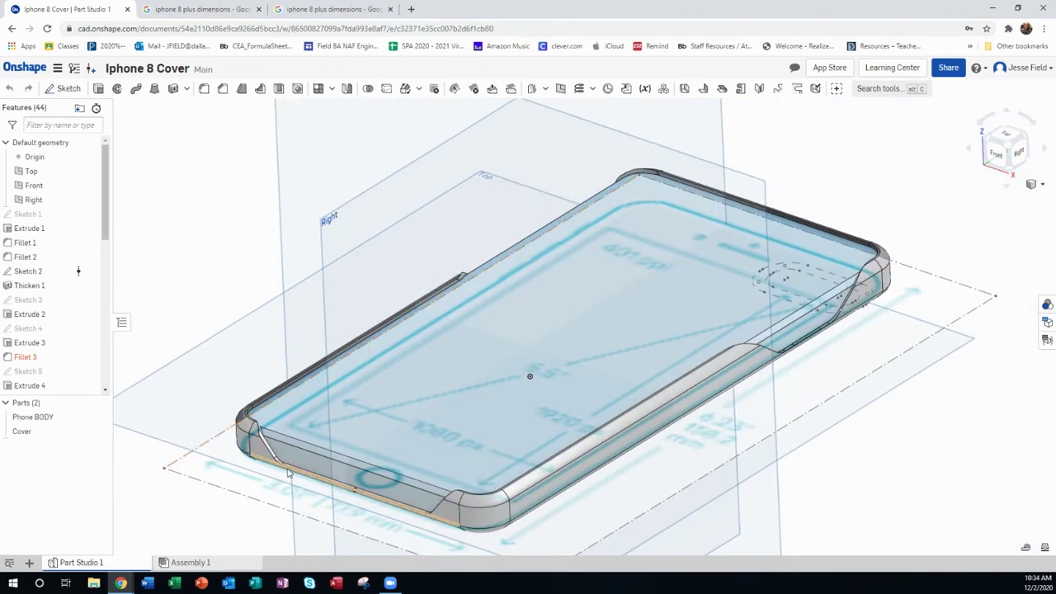
pyautogui.moveTo(257, 412); pyautogui.dragTo(268, 487, button='right')
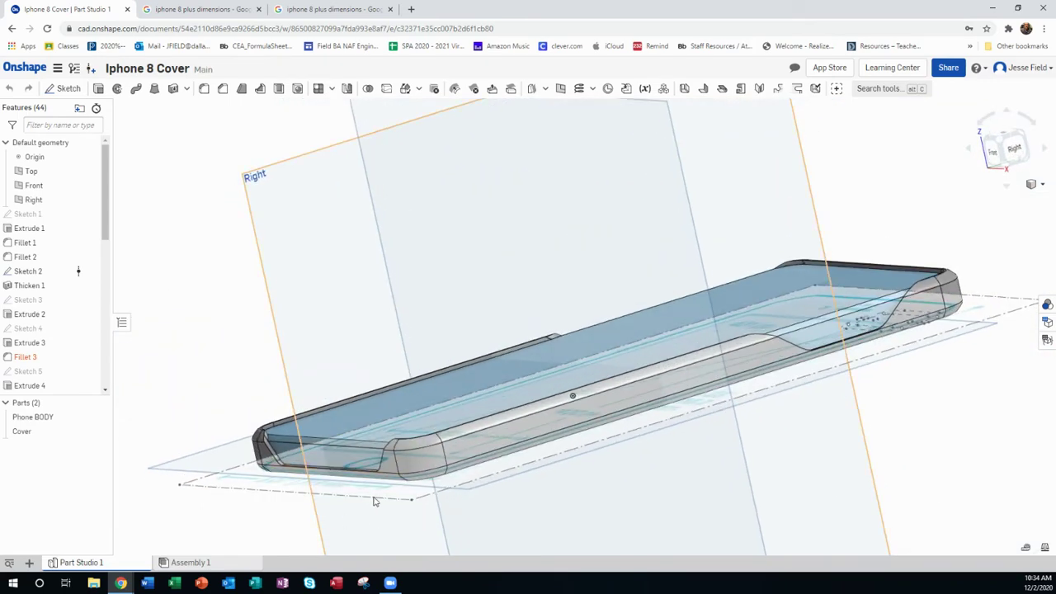
pyautogui.moveTo(493, 473); pyautogui.dragTo(516, 477, button='right')
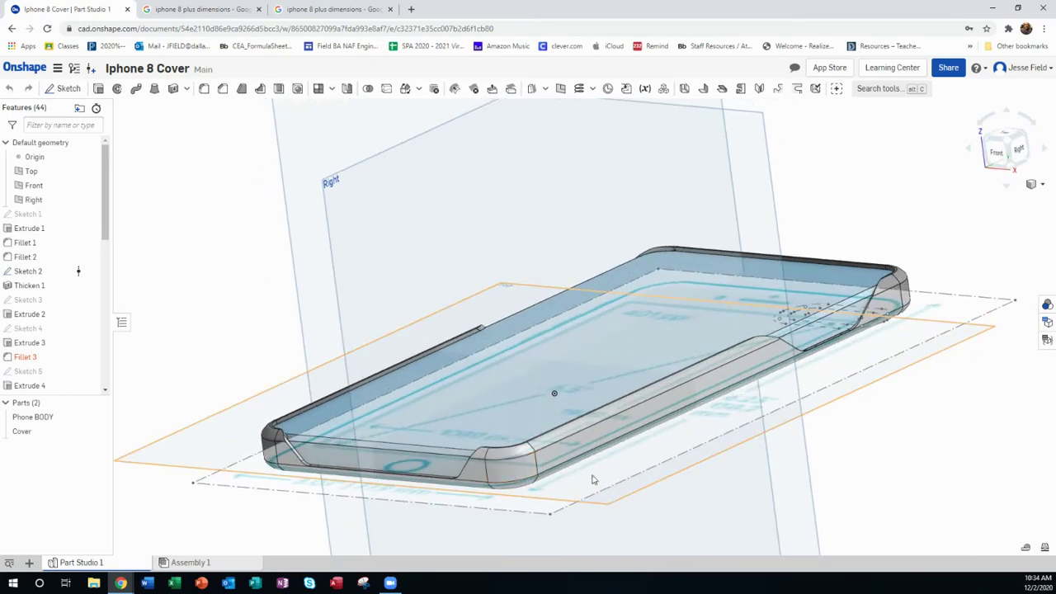
pyautogui.scroll(2, 567, 484)
pyautogui.moveTo(559, 477)
pyautogui.mouseDown(button='right')
pyautogui.moveTo(638, 460)
pyautogui.moveTo(635, 483)
pyautogui.moveTo(580, 481)
pyautogui.mouseUp(button='right')
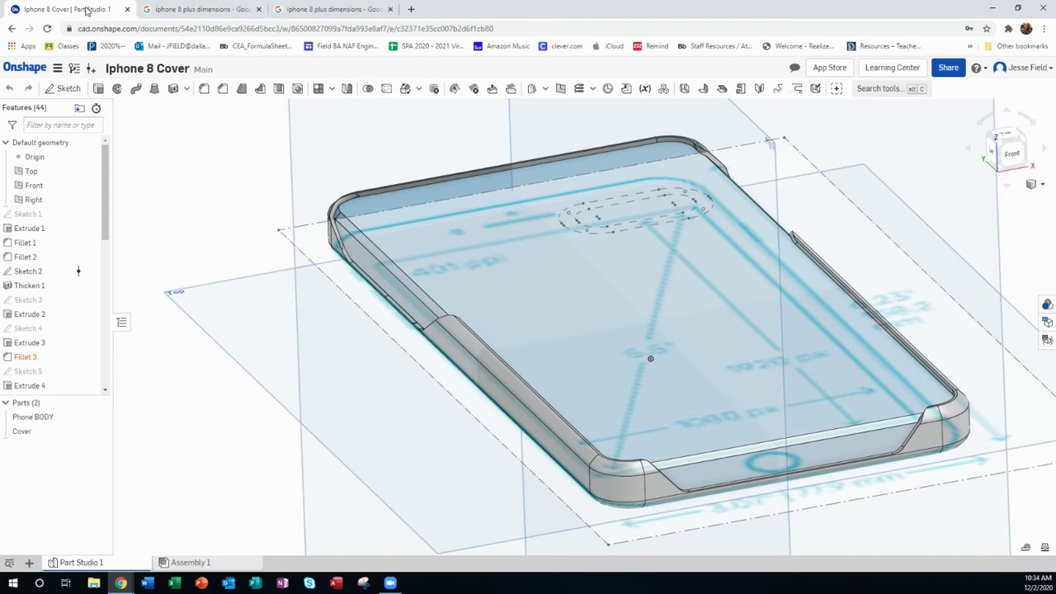
# Create a new Onshape document named with the author's name followed by "I Phone 8 Cover".
pyautogui.click(20, 71)
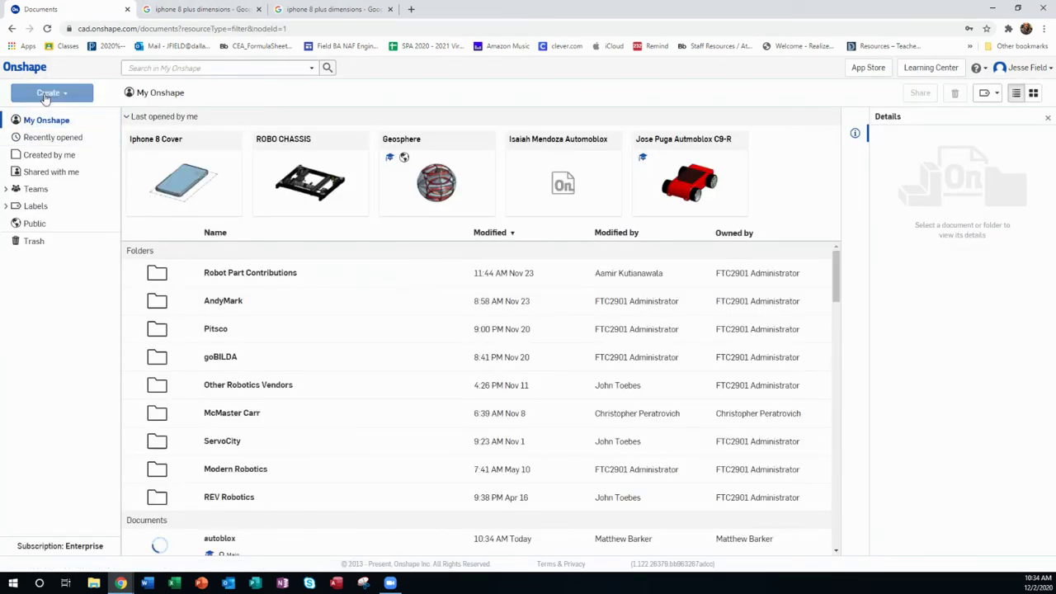
pyautogui.click(50, 96)
pyautogui.click(54, 115)
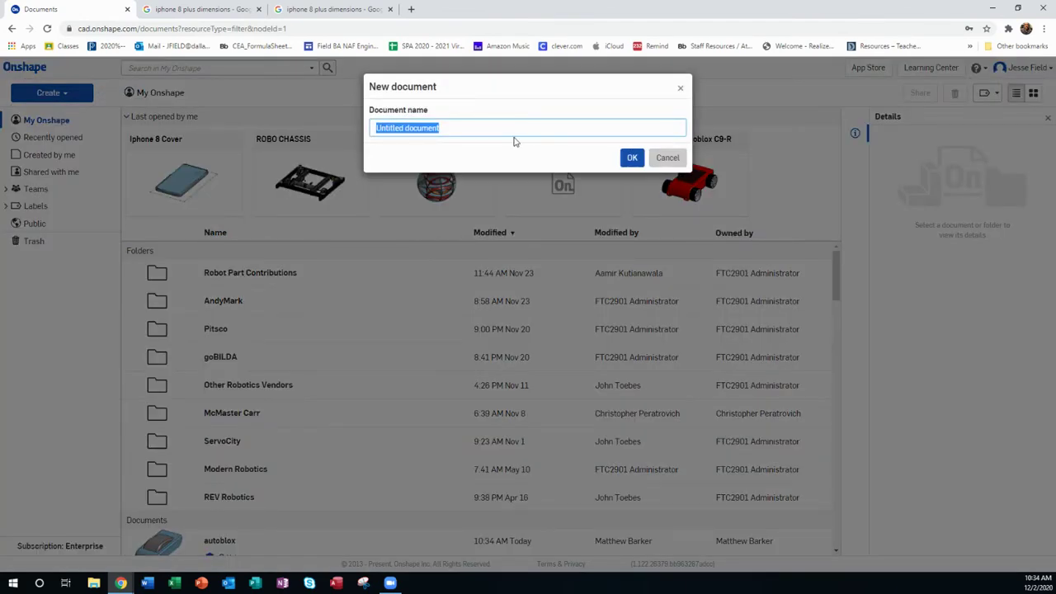
pyautogui.write('Mr Field Iphone 8 Cover')
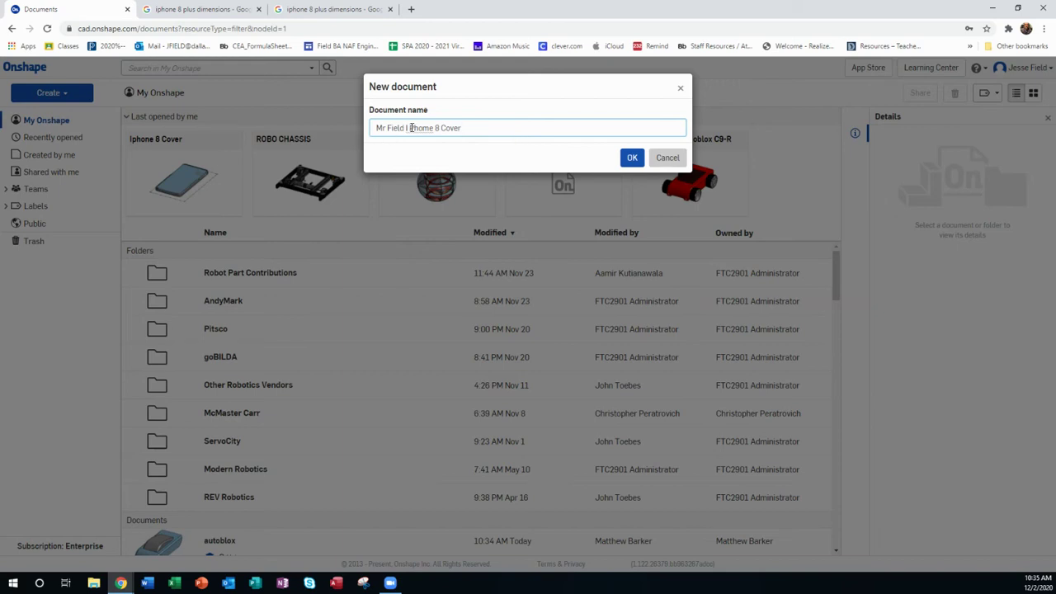
pyautogui.press('BackSpace')
pyautogui.write('n')
pyautogui.press('BackSpace')
pyautogui.write('P')
pyautogui.press('BackSpace')
pyautogui.write('n')
pyautogui.click(631, 157)
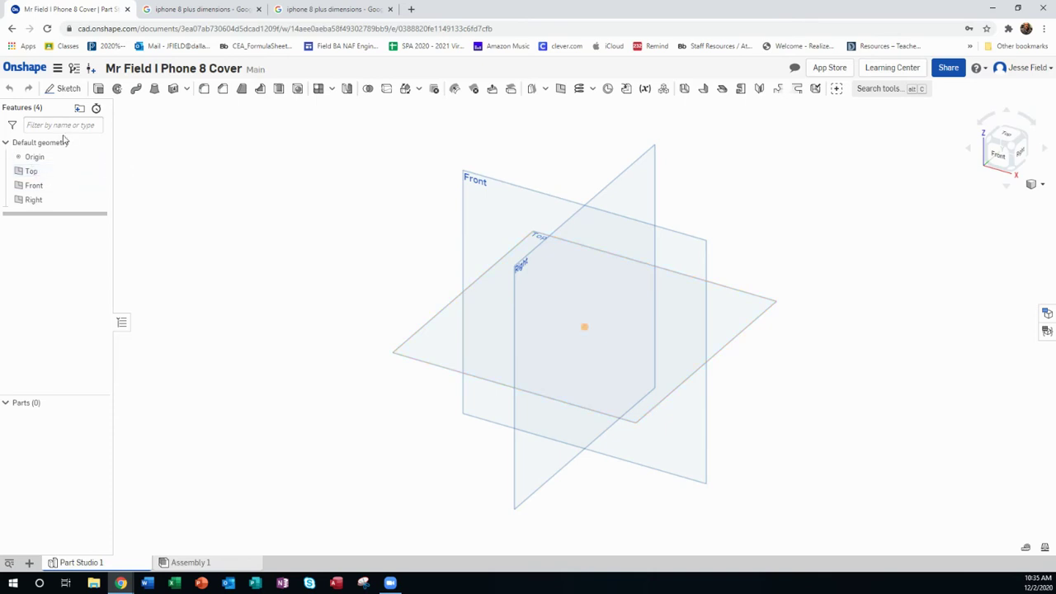
# Start a new sketch on the Top plane and view it straight from the top.
pyautogui.click(745, 327)
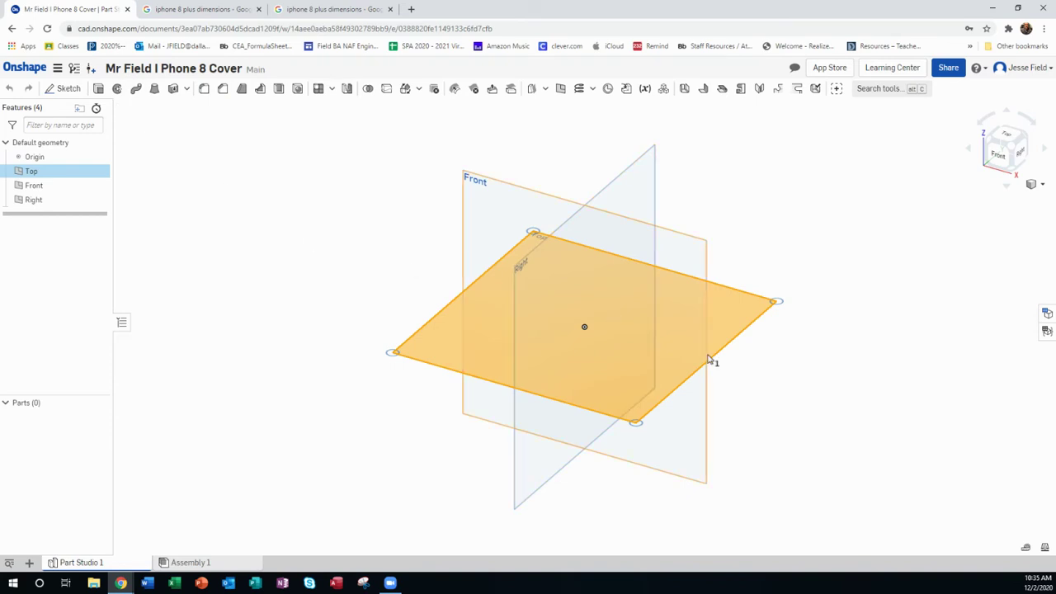
pyautogui.rightClick(727, 297)
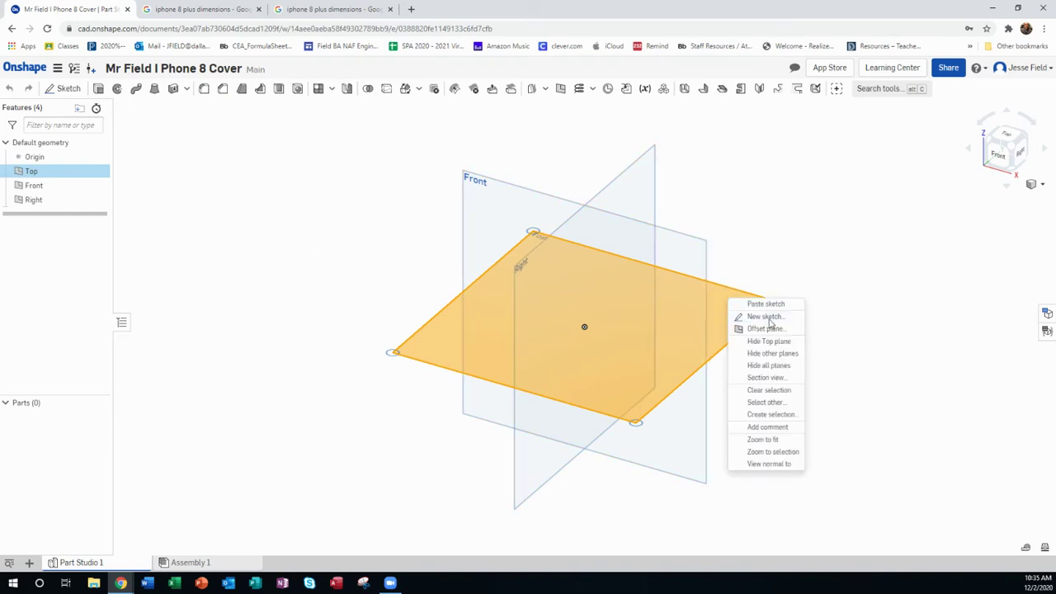
pyautogui.click(768, 318)
pyautogui.click(1007, 141)
# Sketch an upright corner rectangle around the origin, about 2.191 wide and 3.183 high.
pyautogui.click(107, 88)
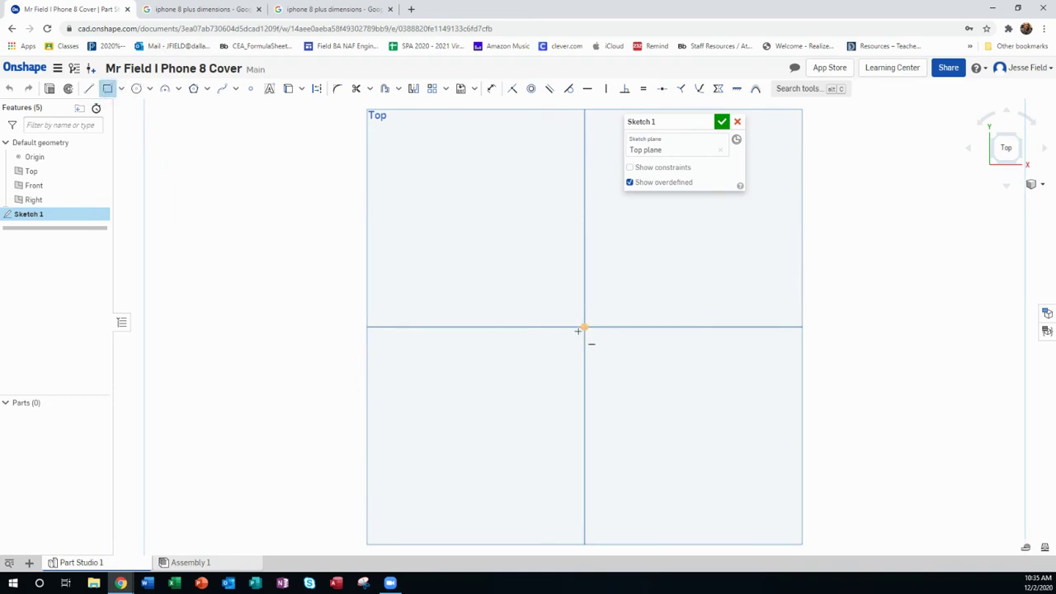
pyautogui.scroll(-2, 553, 375)
pyautogui.click(513, 247)
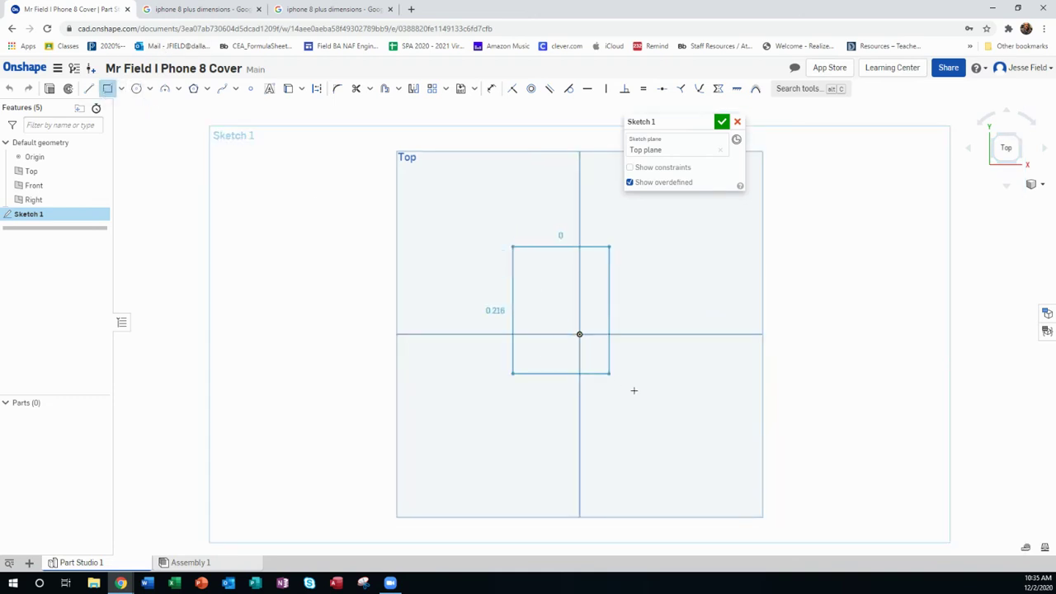
pyautogui.click(642, 442)
pyautogui.scroll(1, 528, 317)
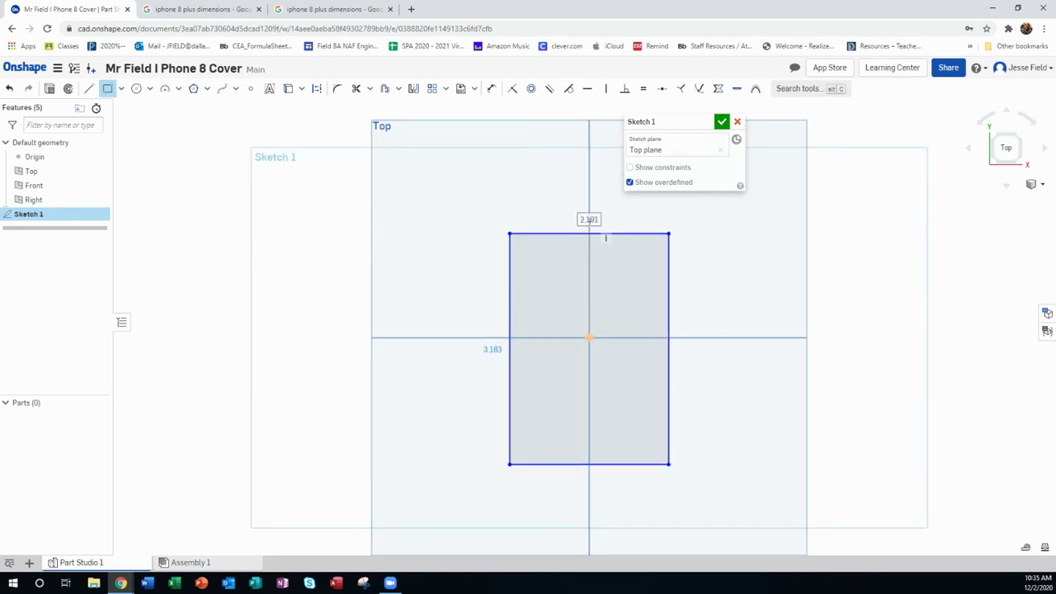
# Look up the phone's width in inches on the main iPhone 8 Plus dimensions search results and return to the Onshape sketch.
pyautogui.click(203, 9)
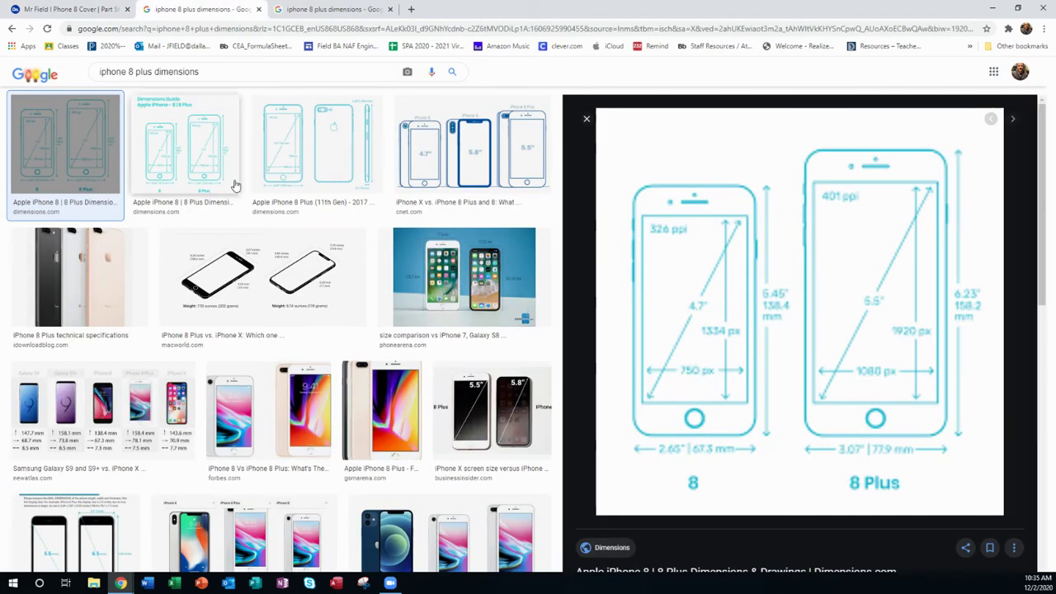
pyautogui.click(12, 28)
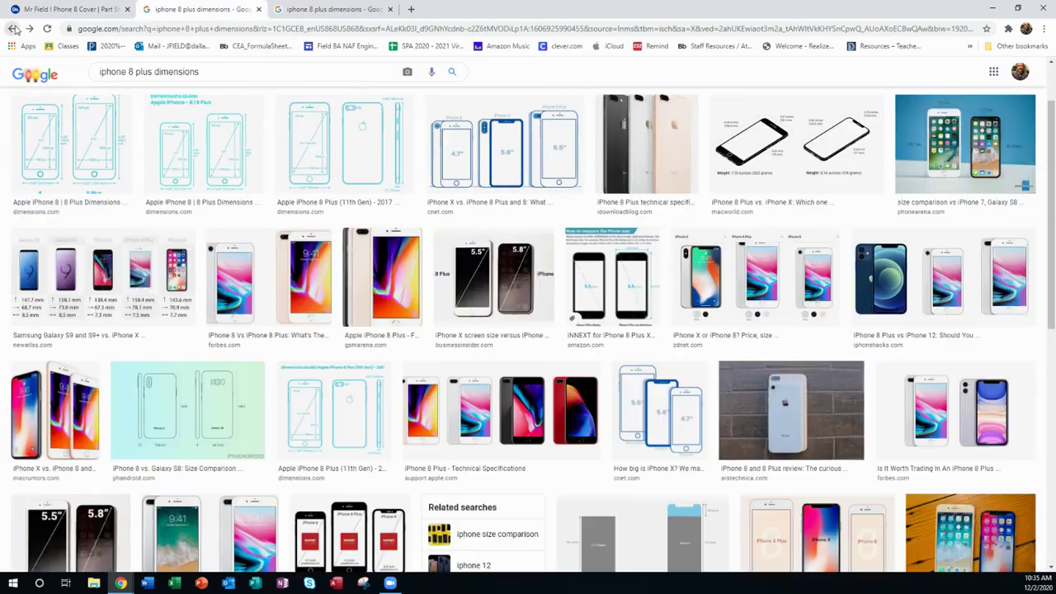
pyautogui.click(10, 29)
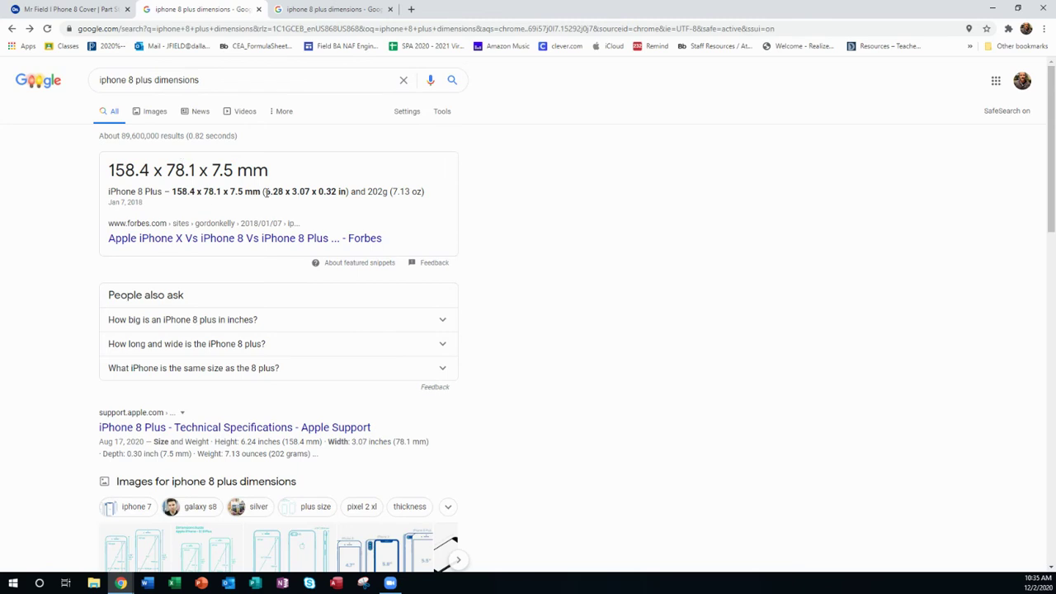
pyautogui.moveTo(271, 192); pyautogui.dragTo(318, 191)
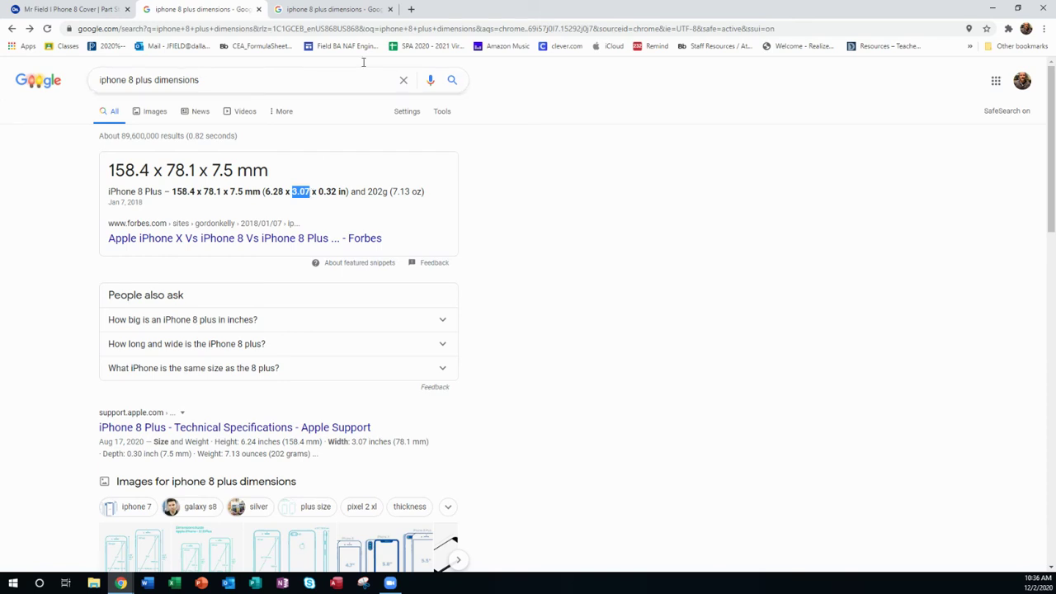
pyautogui.click(75, 10)
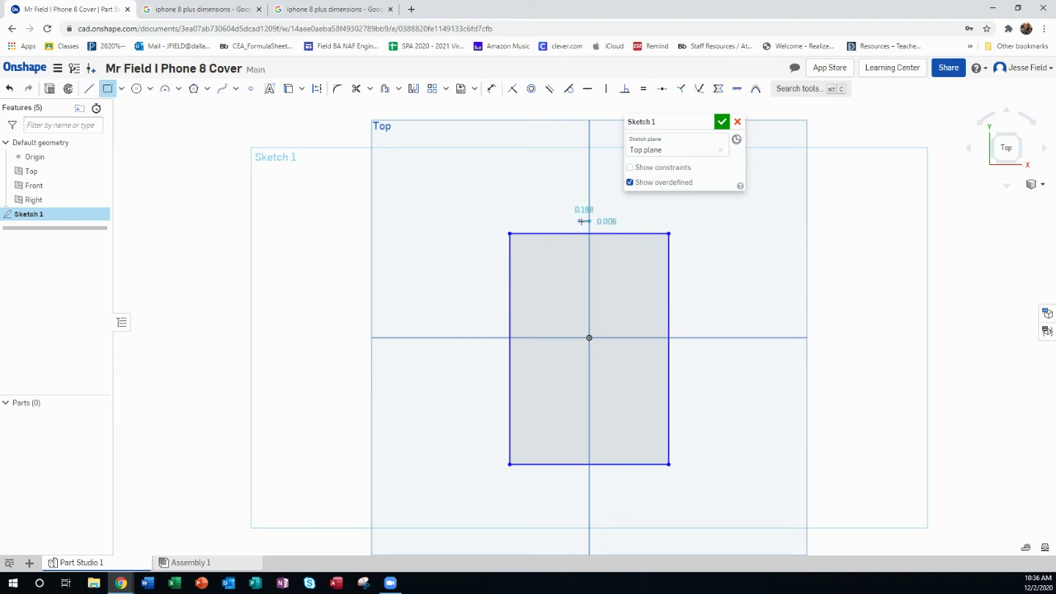
# Dimension the rectangle's top edge and set its width to 3.07 in.
pyautogui.press('Escape')
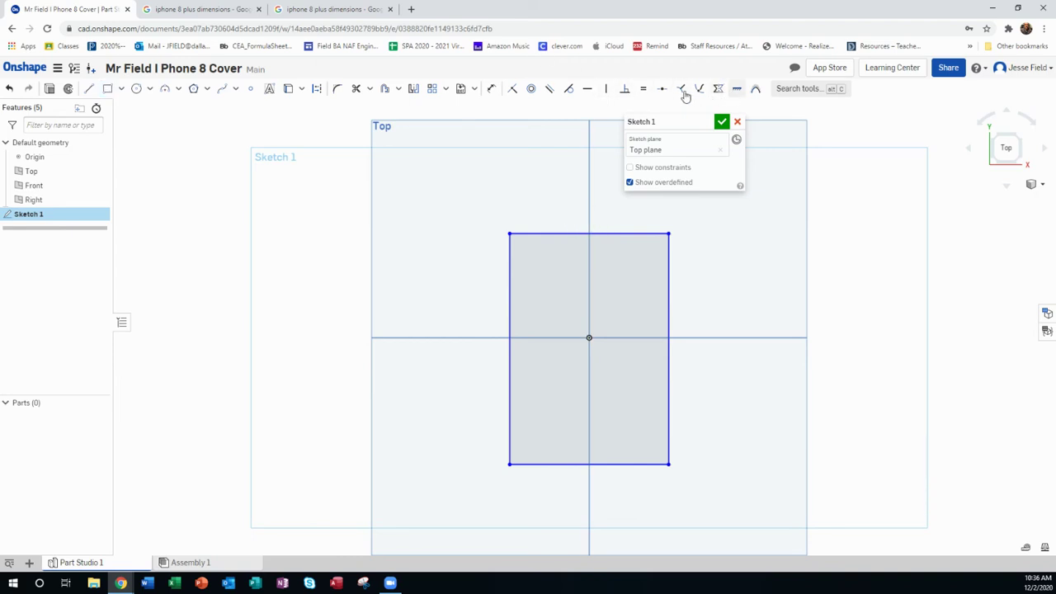
pyautogui.click(491, 88)
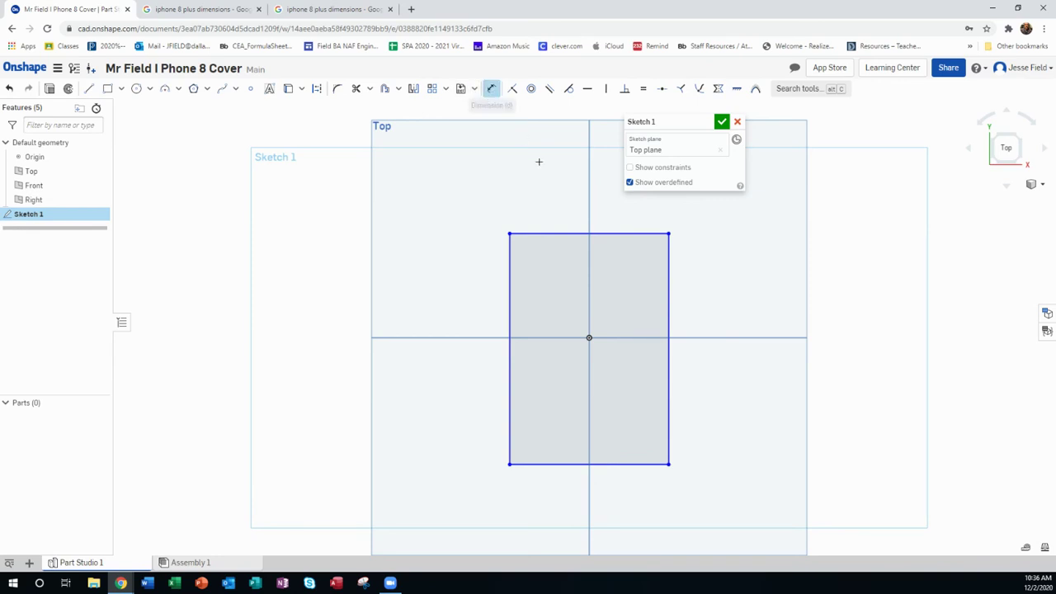
pyautogui.click(576, 233)
pyautogui.click(588, 205)
pyautogui.write('3.07')
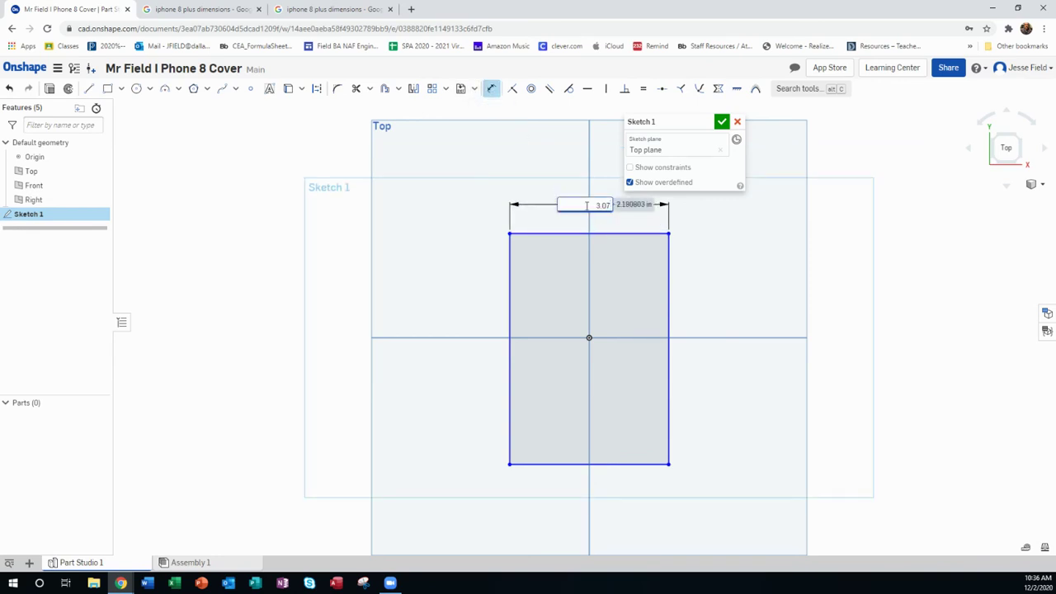
pyautogui.press('Return')
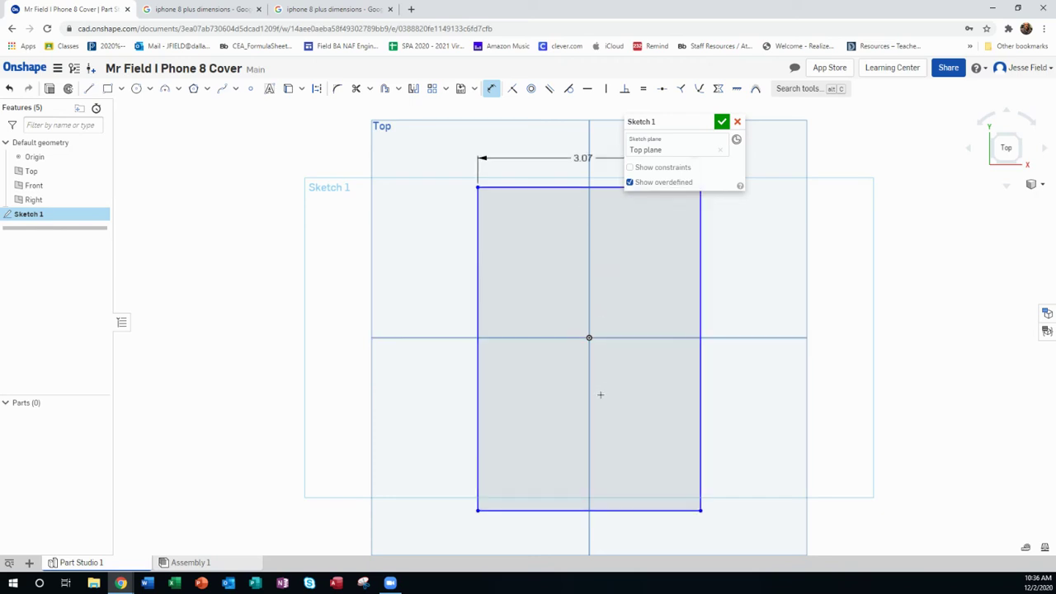
# Look up the phone's height in inches in the Google search results and return to the Onshape sketch.
pyautogui.click(191, 10)
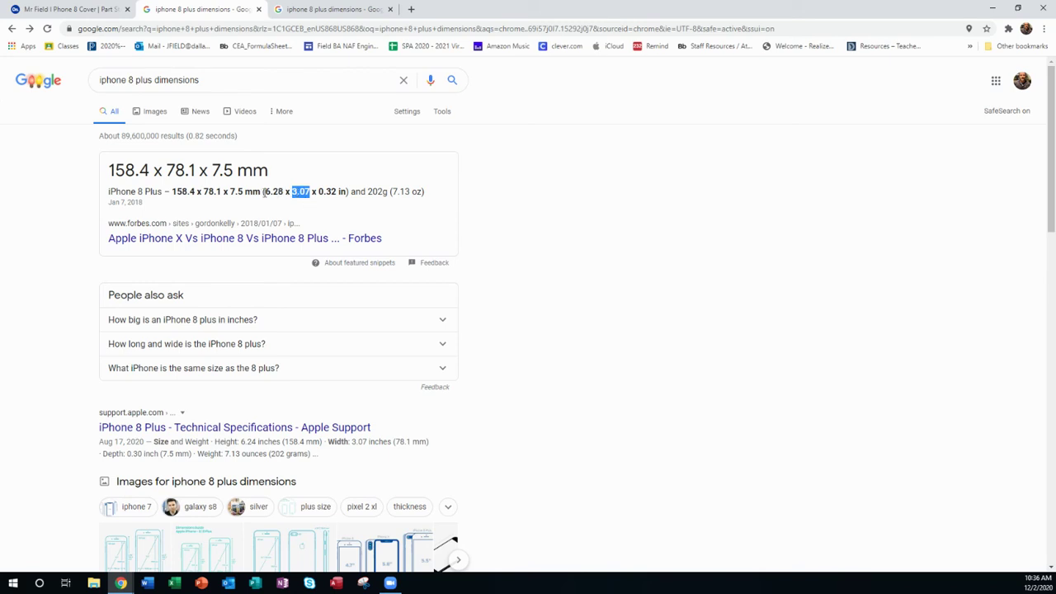
pyautogui.moveTo(265, 191); pyautogui.dragTo(283, 192)
pyautogui.click(318, 10)
pyautogui.click(228, 9)
pyautogui.click(89, 10)
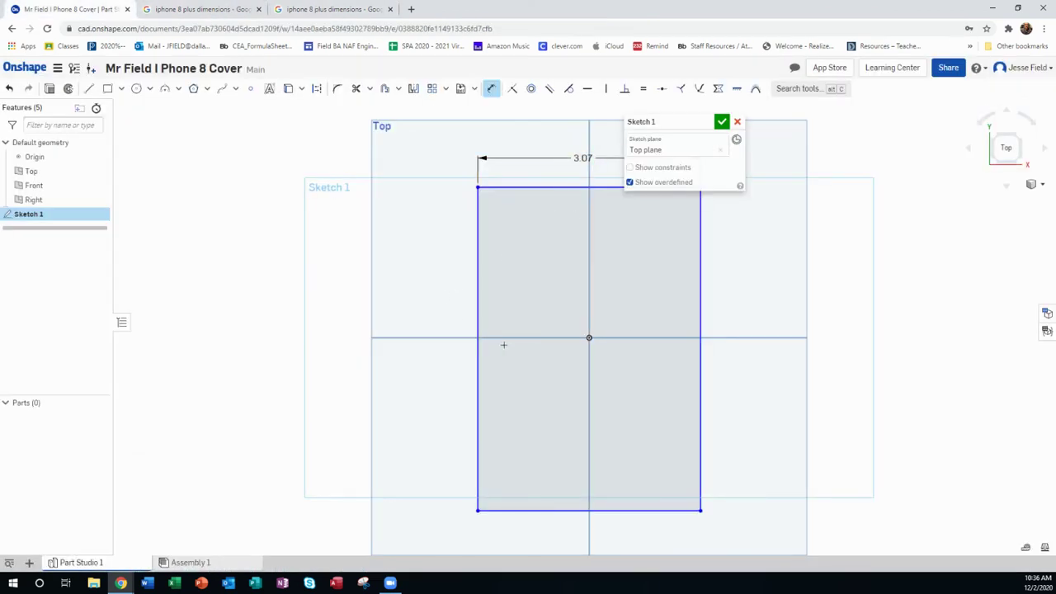
# Dimension the rectangle's left edge to 6.28 in and finish the sketch in an isometric view.
pyautogui.click(478, 277)
pyautogui.click(412, 344)
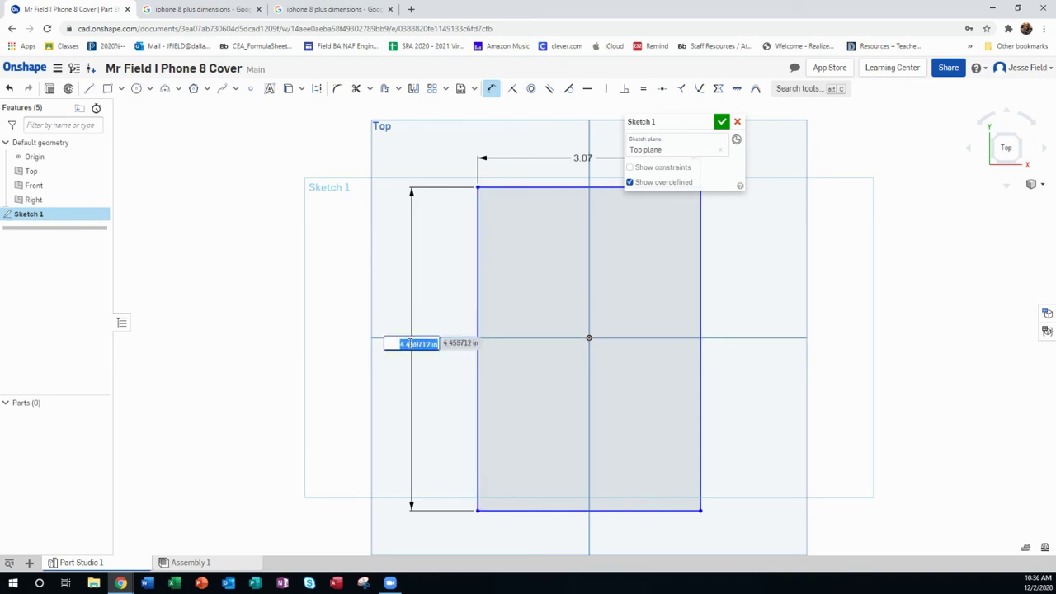
pyautogui.write('6.28')
pyautogui.press('Return')
pyautogui.press('f')
pyautogui.hotkey('shift', '7')
pyautogui.click(722, 121)
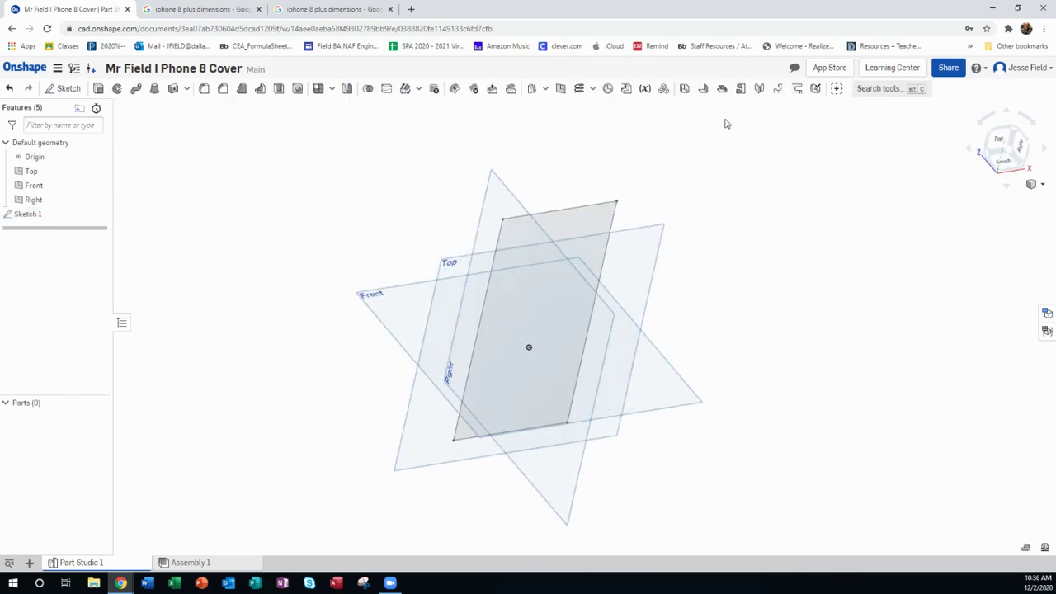
# Look up the phone's thickness in inches in the Google search results and return to the Onshape model.
pyautogui.click(593, 221)
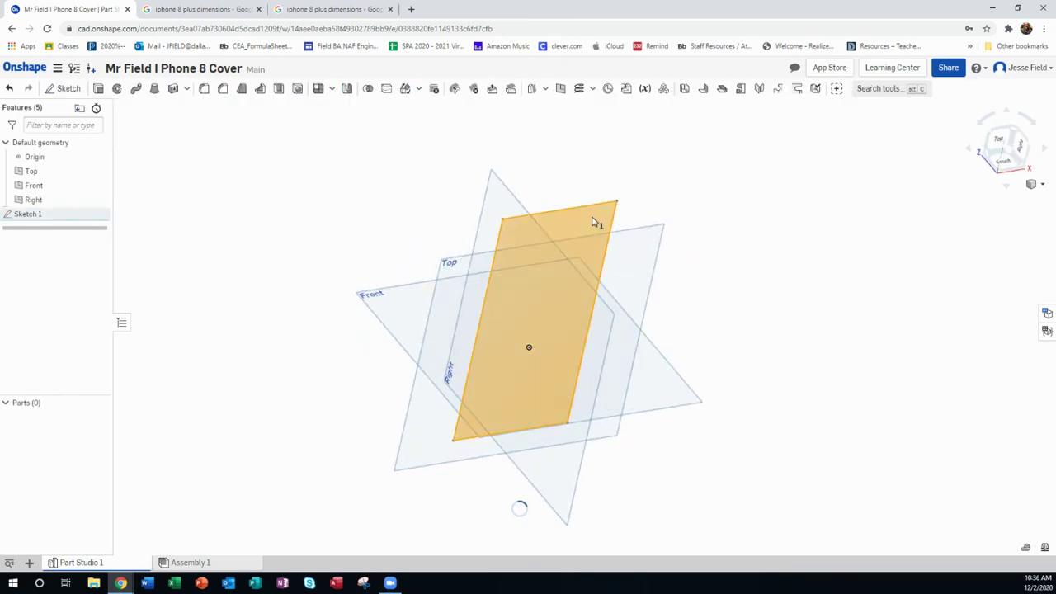
pyautogui.rightClick(593, 221)
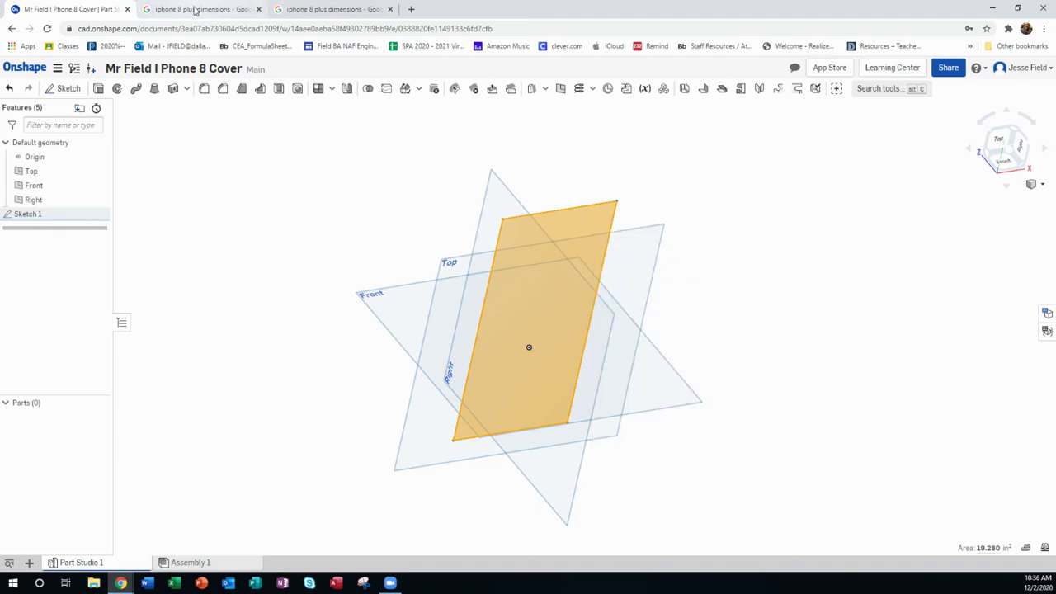
pyautogui.click(195, 10)
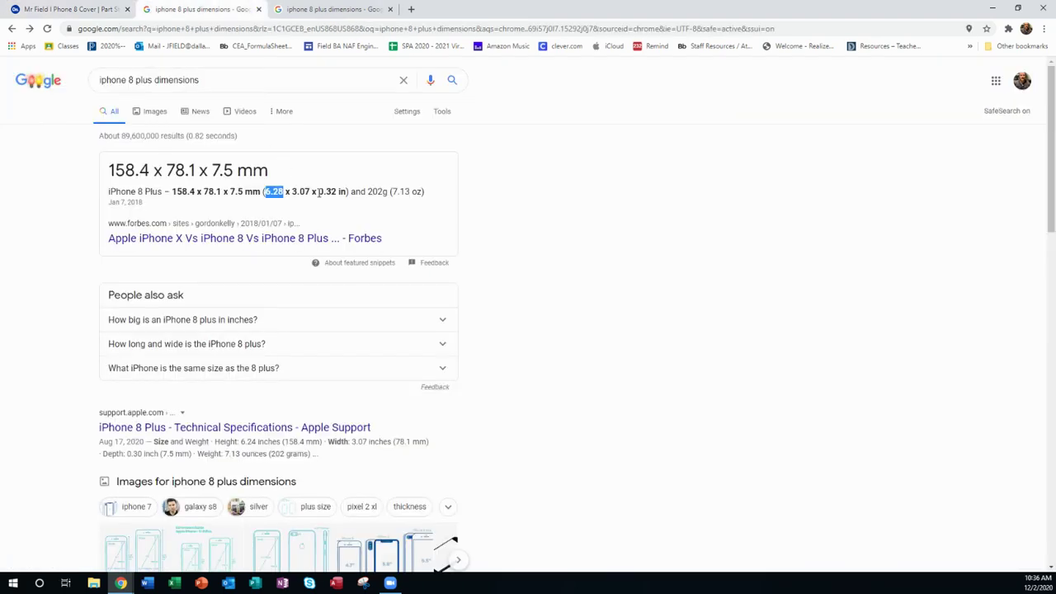
pyautogui.moveTo(319, 191); pyautogui.dragTo(341, 191)
pyautogui.click(86, 10)
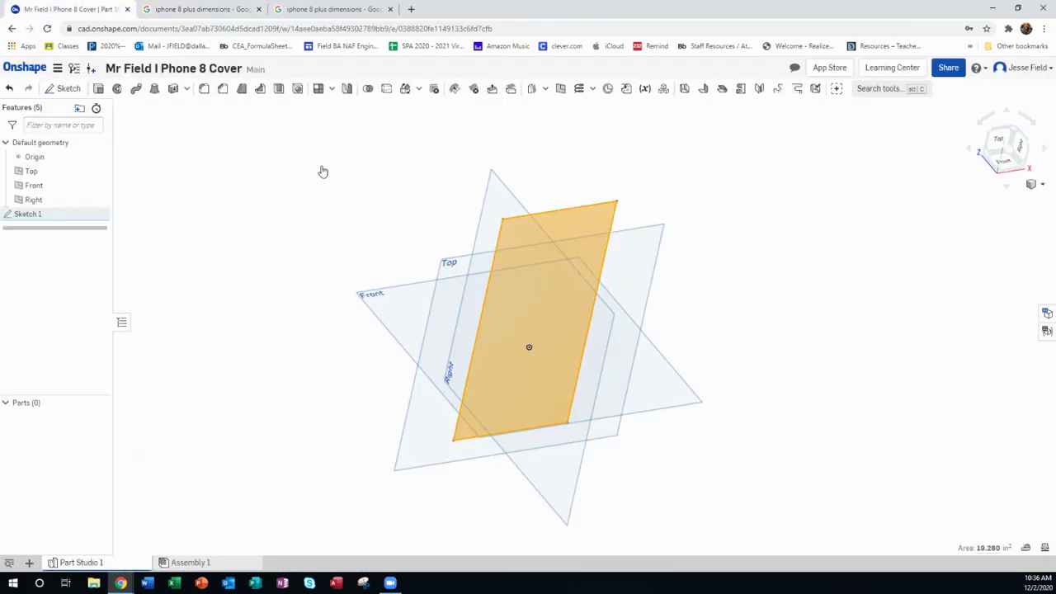
# Extrude the rectangular sketch region as a new solid with a blind depth of 0.32 in.
pyautogui.rightClick(583, 228)
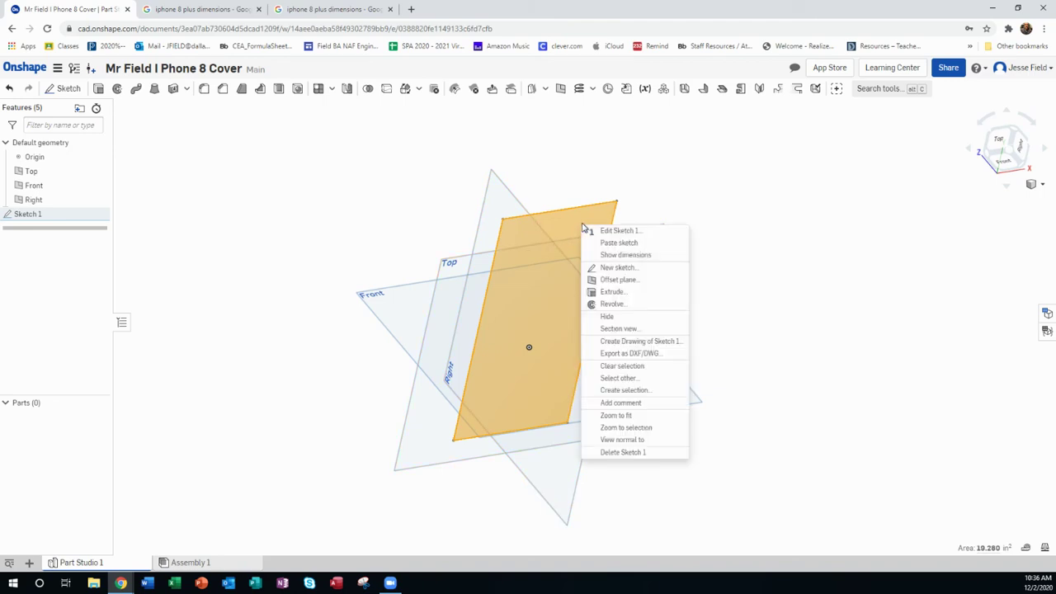
pyautogui.click(633, 292)
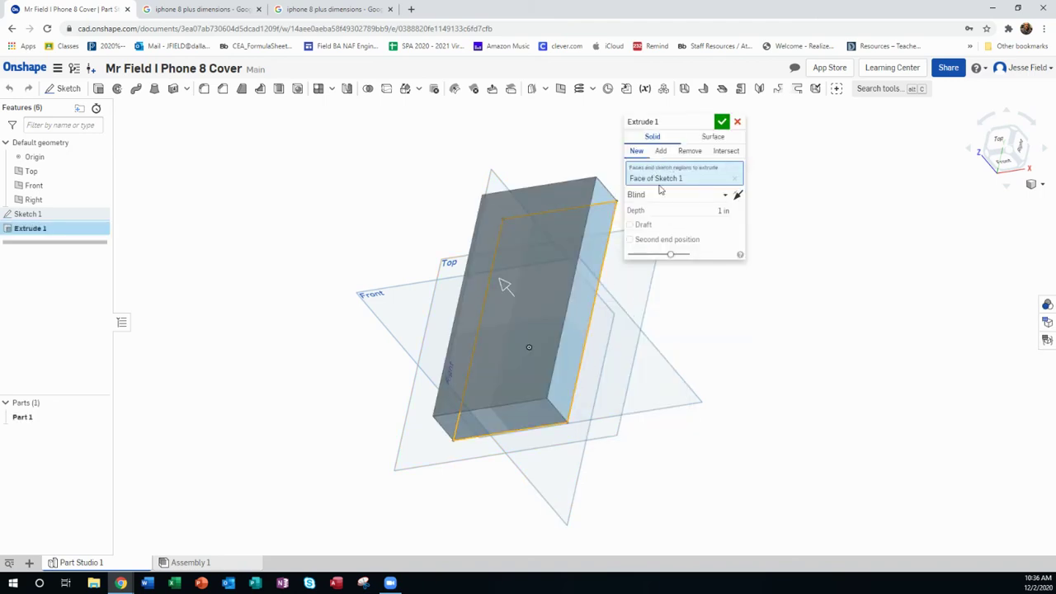
pyautogui.click(700, 210)
pyautogui.write('0.32 in')
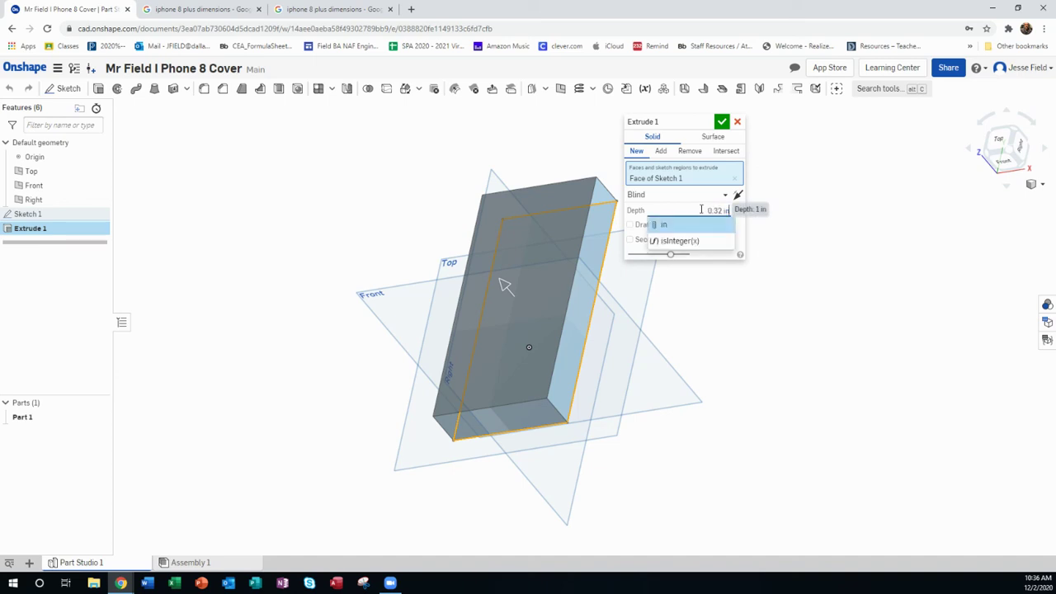
pyautogui.click(722, 122)
# Recheck the phone's dimensions in the Google search results and examine the extruded block from above in Onshape.
pyautogui.moveTo(502, 377); pyautogui.dragTo(541, 358, button='right')
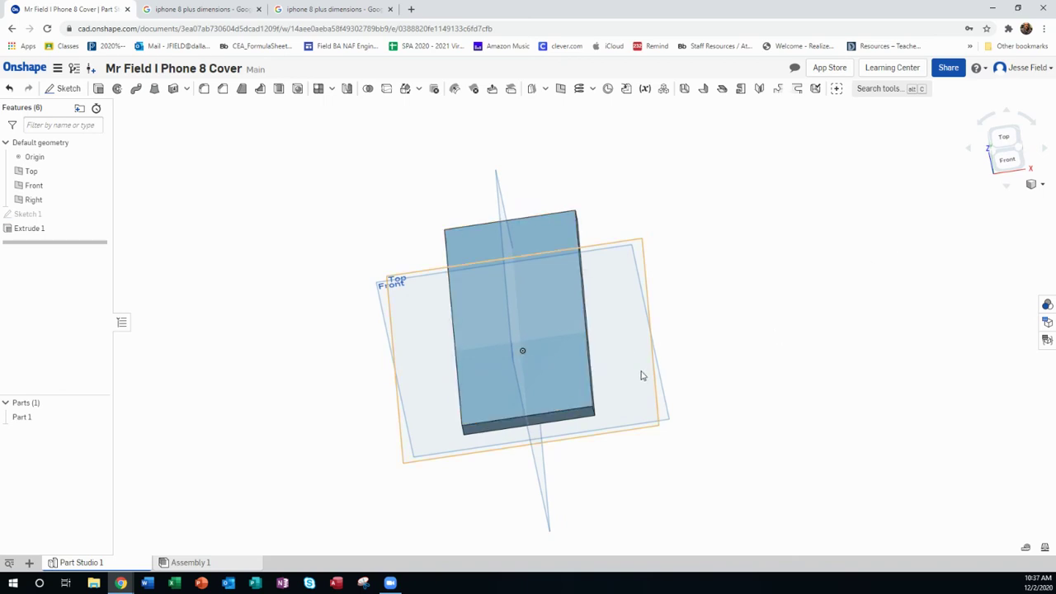
pyautogui.scroll(2, 493, 285)
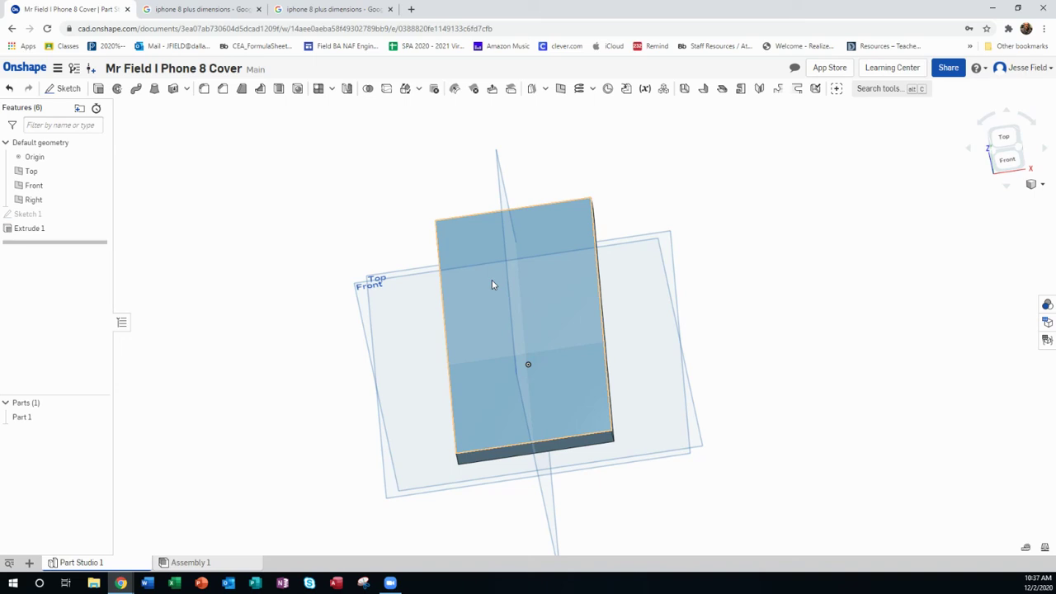
pyautogui.click(198, 10)
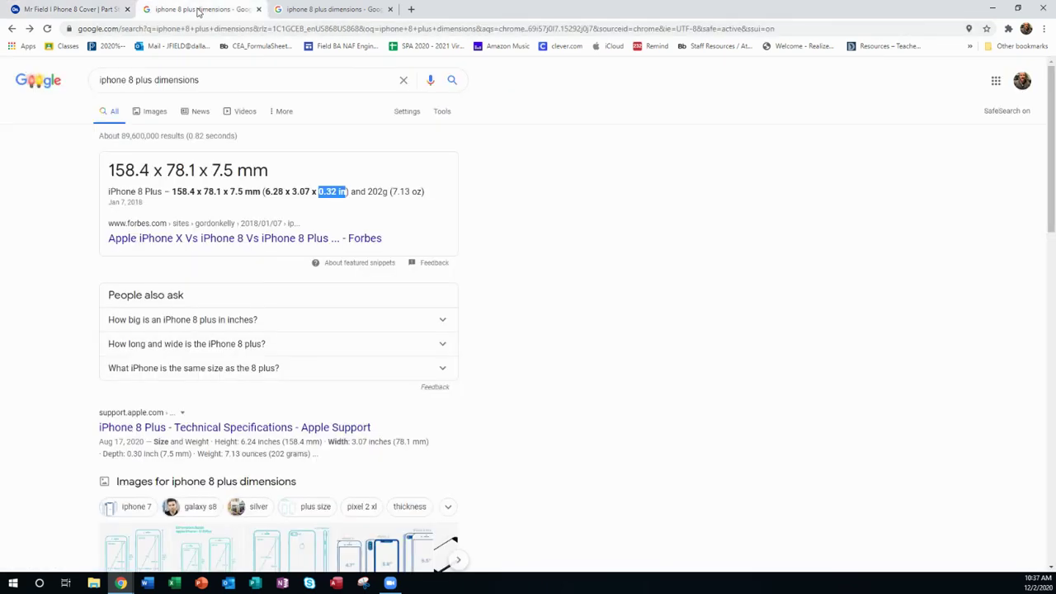
pyautogui.click(93, 10)
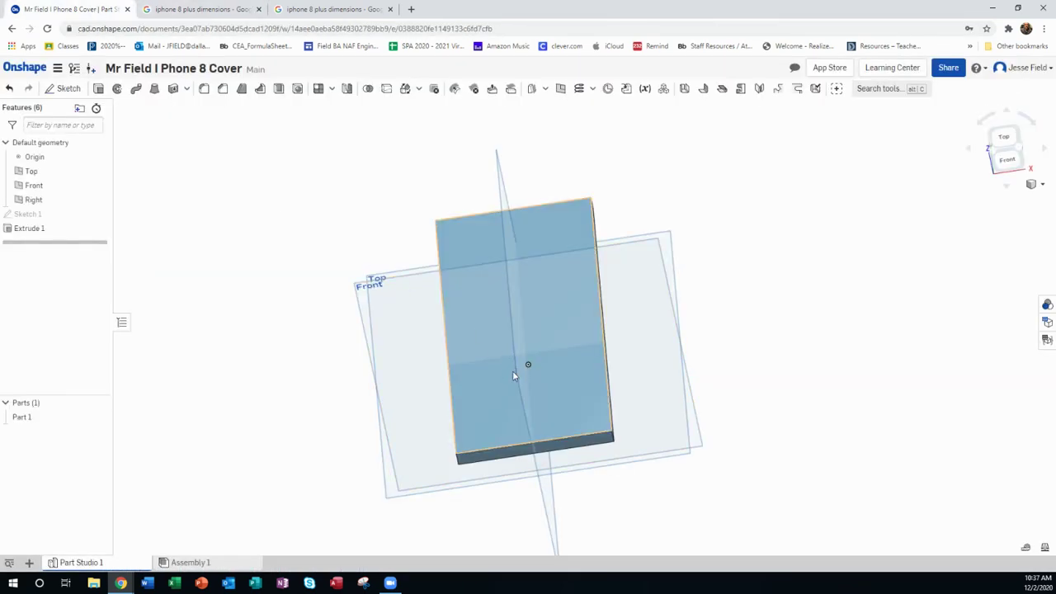
pyautogui.moveTo(622, 396); pyautogui.dragTo(617, 425, button='right')
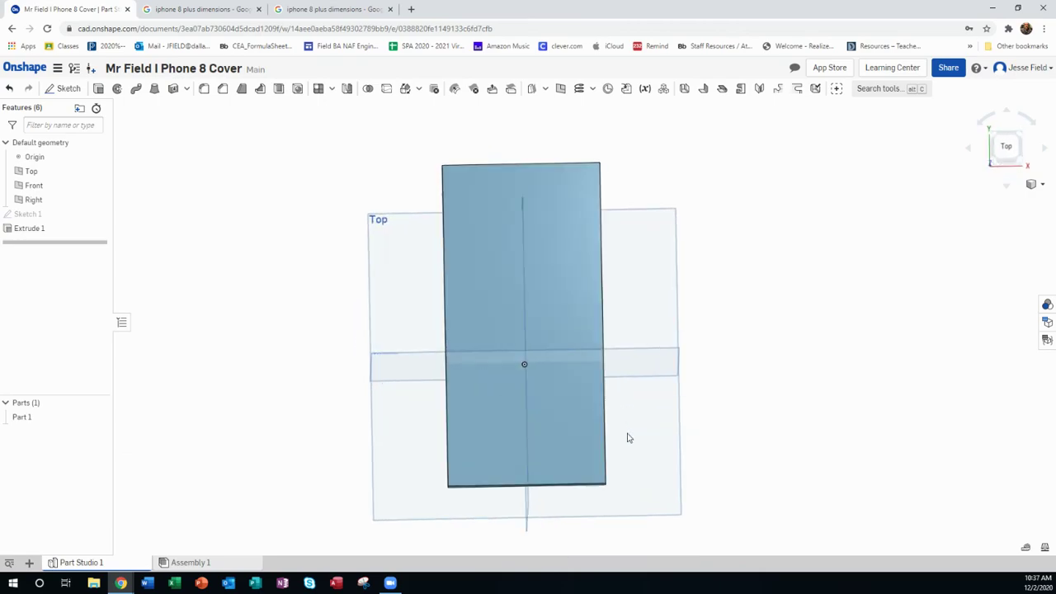